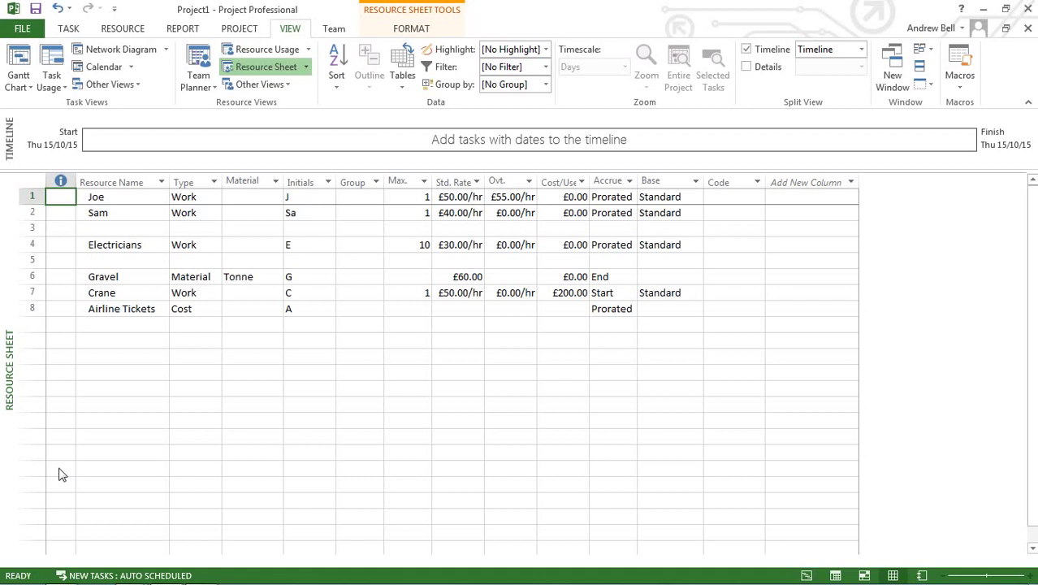
# In Gantt Chart view, enter the task names Project Name, Task 1, task 2 and Task 3.
pyautogui.click(24, 70)
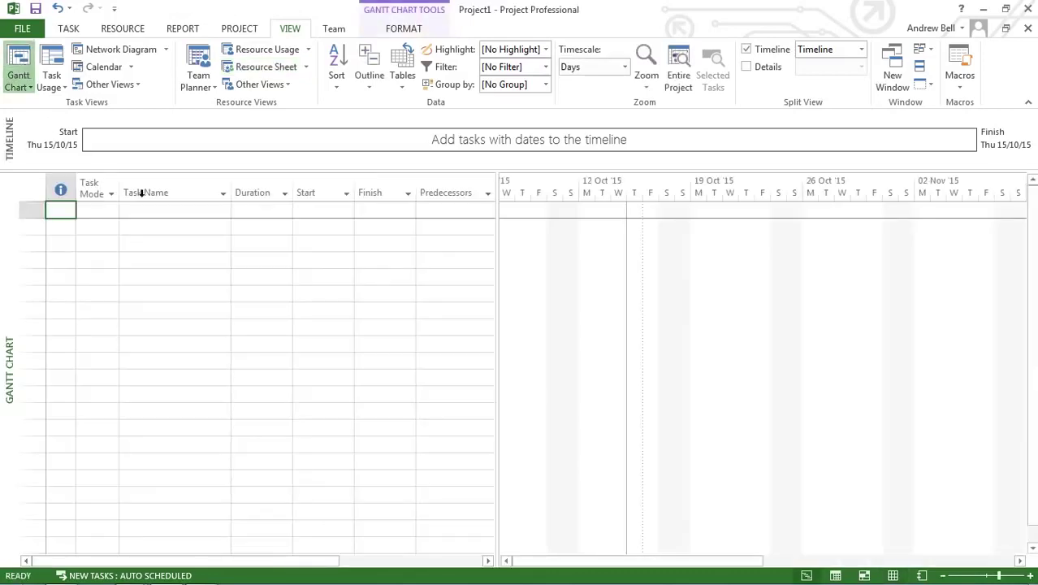
pyautogui.click(149, 220)
pyautogui.write('Pr')
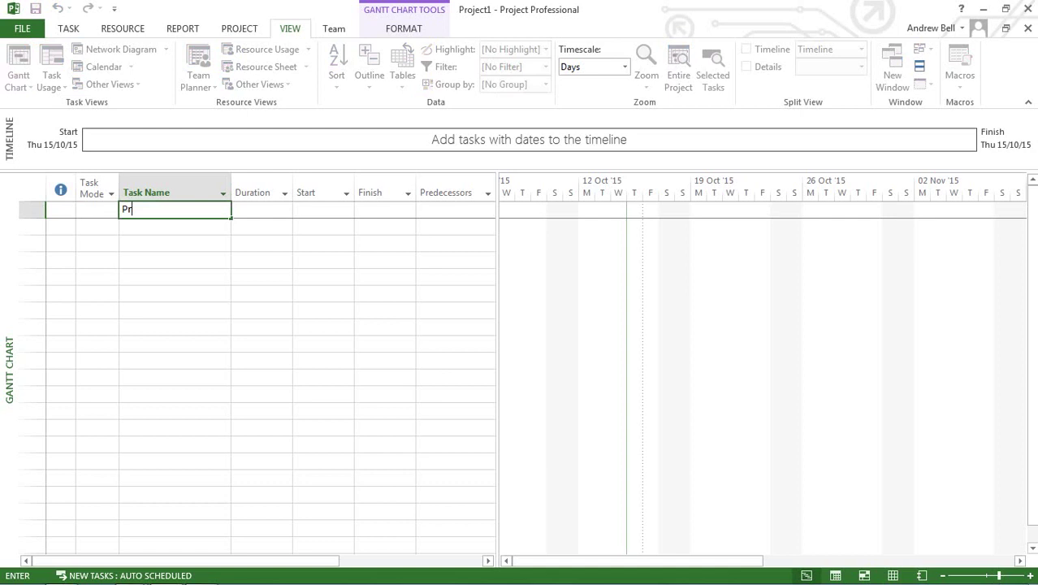
pyautogui.write('oject Name')
pyautogui.press('Return')
pyautogui.write('Task ')
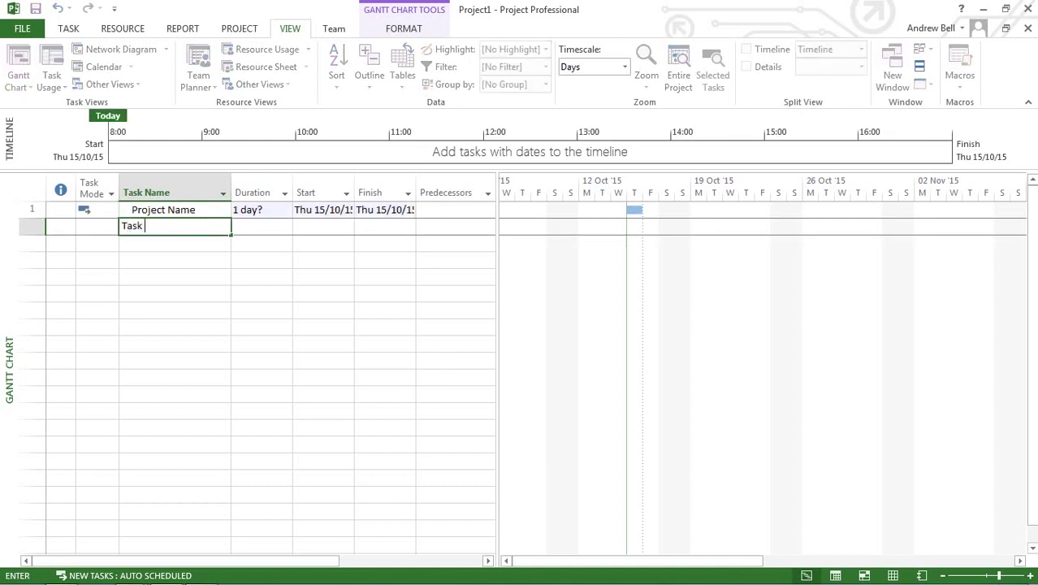
pyautogui.write('1 Task')
pyautogui.press('BackSpace')
pyautogui.press('BackSpace')
pyautogui.press('BackSpace')
pyautogui.press('BackSpace')
pyautogui.press('BackSpace')
pyautogui.press('Return')
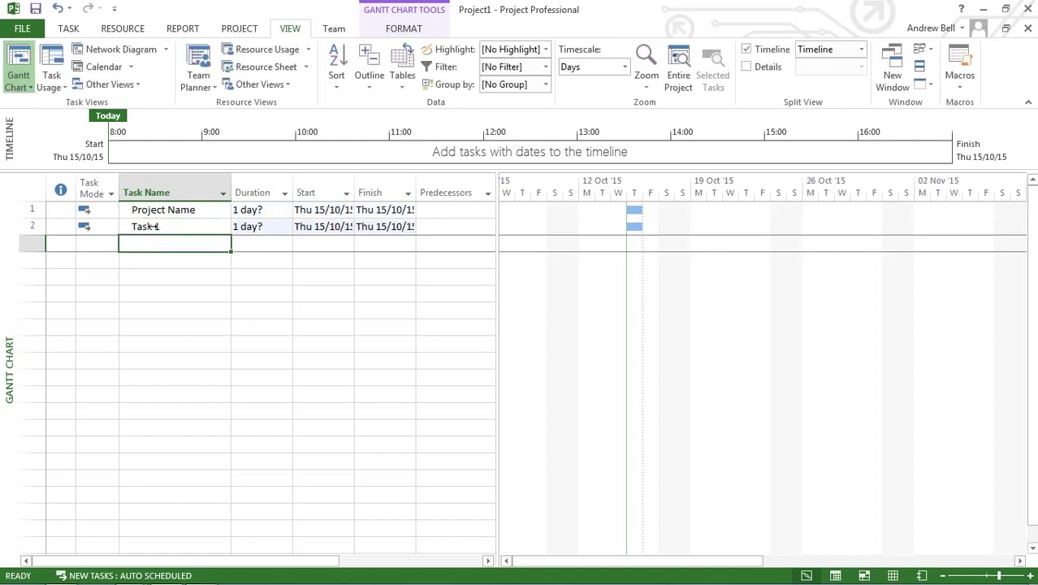
pyautogui.write('task 2')
pyautogui.press('Return')
pyautogui.write('T')
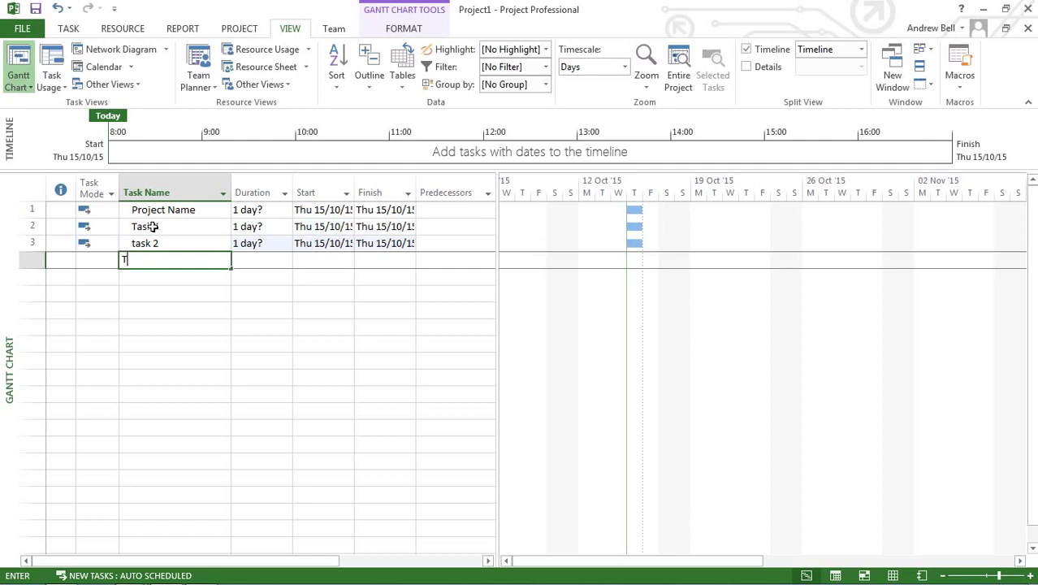
pyautogui.write('ask 3')
pyautogui.press('Return')
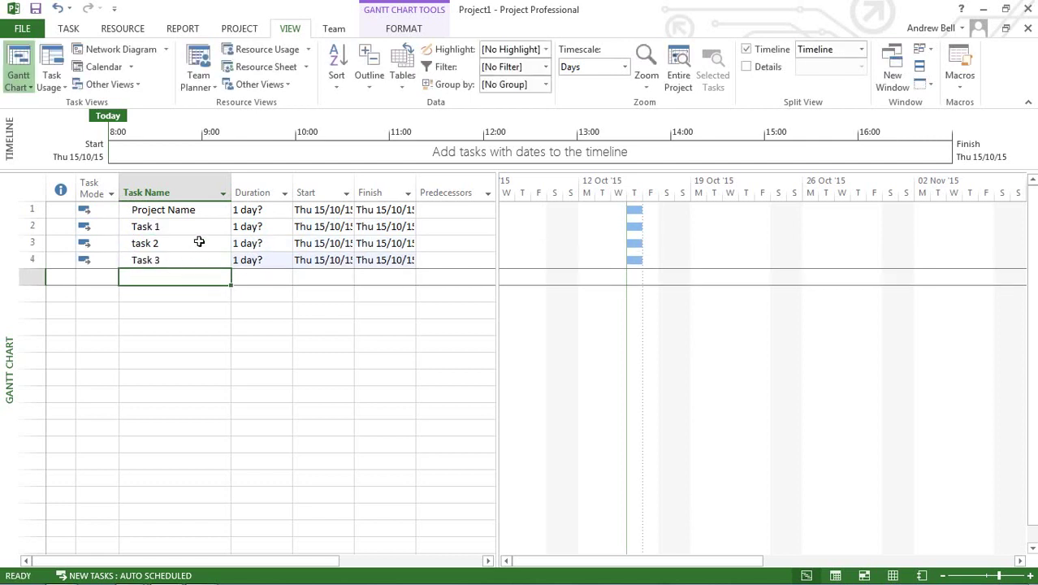
# Indent Task 1, task 2 and Task 3 beneath Project Name, making it the summary task.
pyautogui.moveTo(174, 226); pyautogui.dragTo(186, 277)
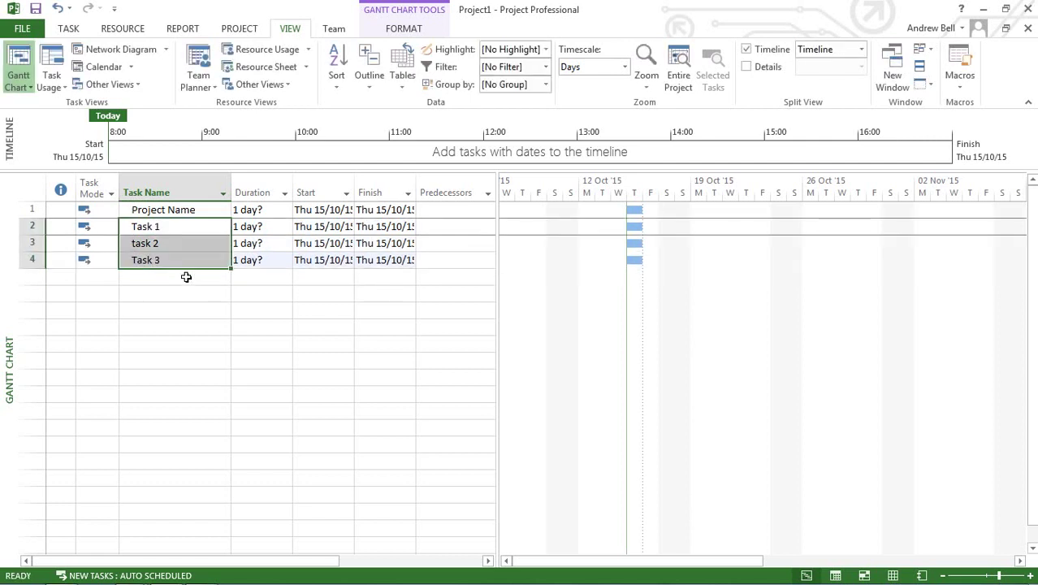
pyautogui.click(78, 33)
pyautogui.click(303, 78)
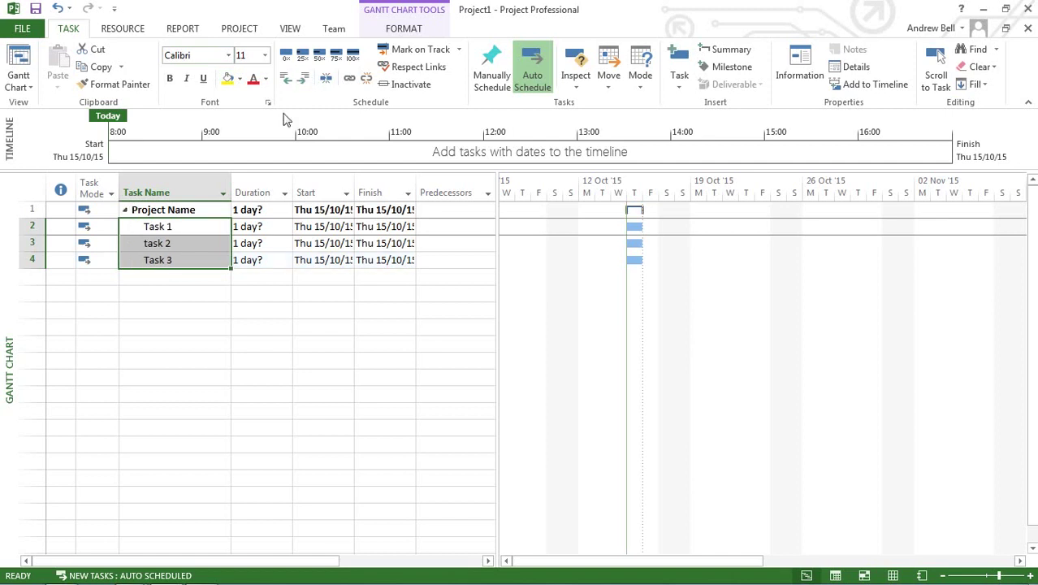
pyautogui.click(231, 296)
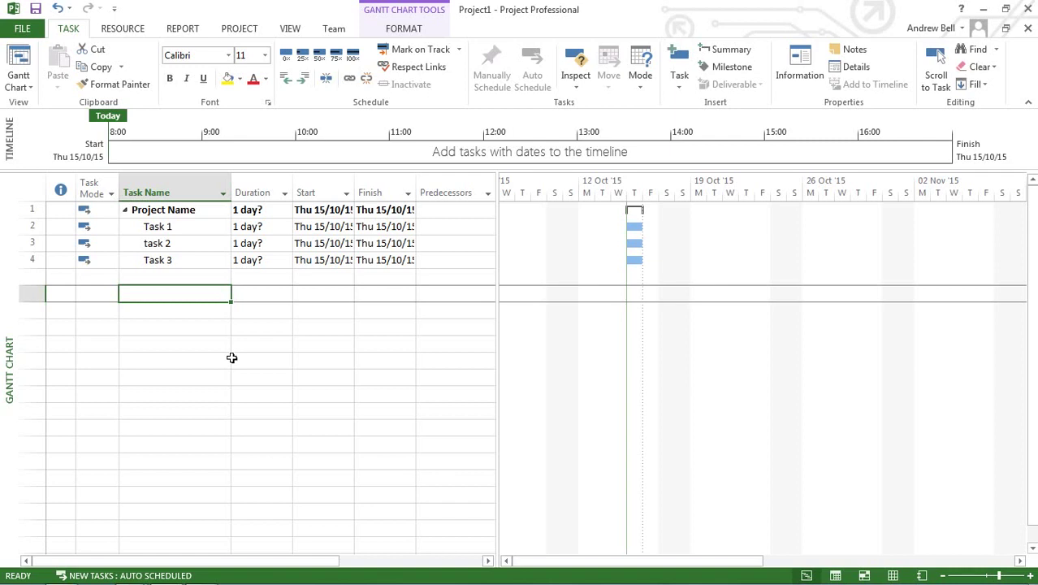
pyautogui.doubleClick(194, 233)
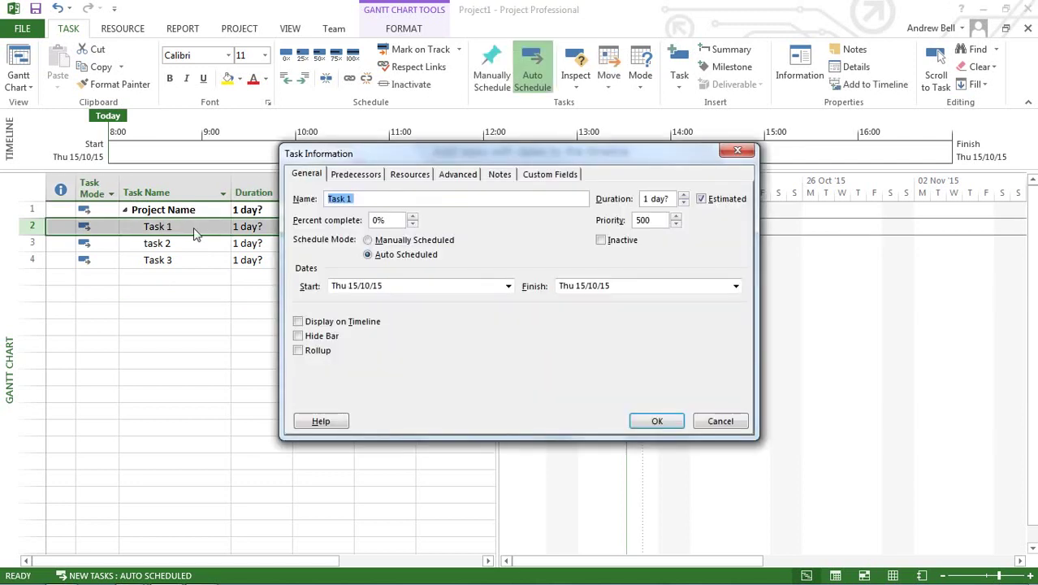
pyautogui.click(403, 177)
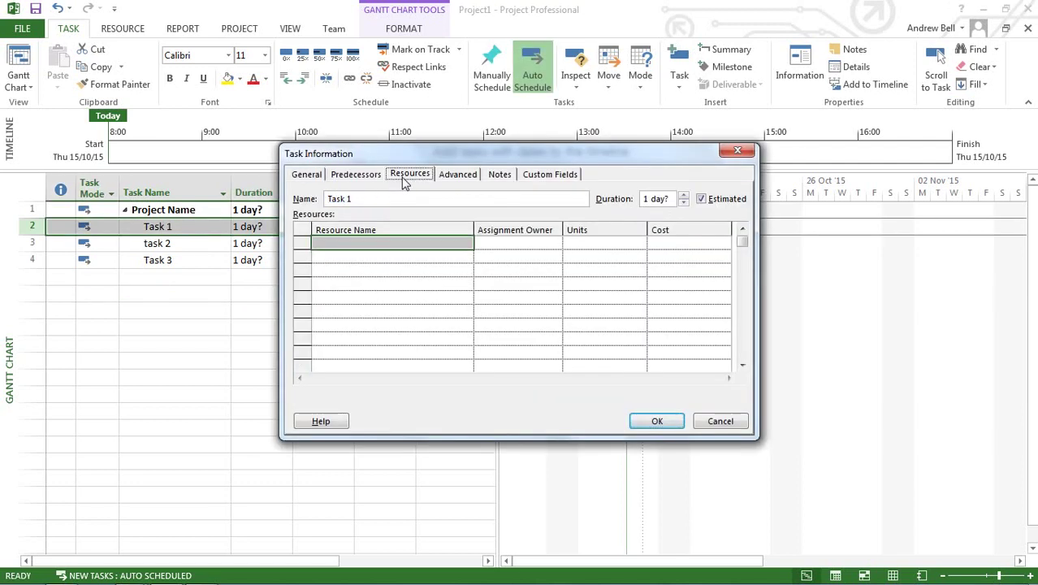
pyautogui.click(719, 421)
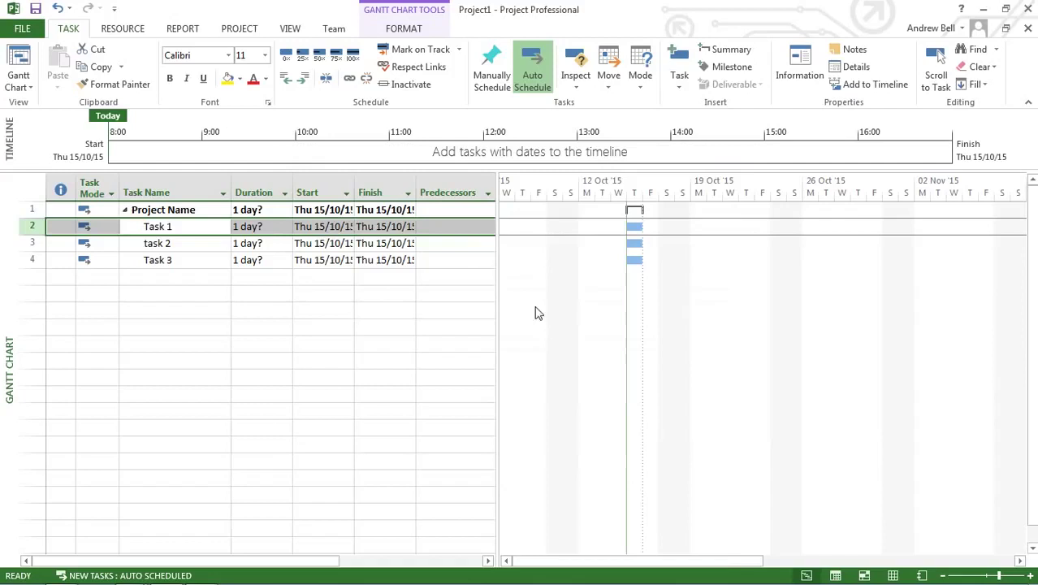
pyautogui.moveTo(507, 282); pyautogui.dragTo(729, 275)
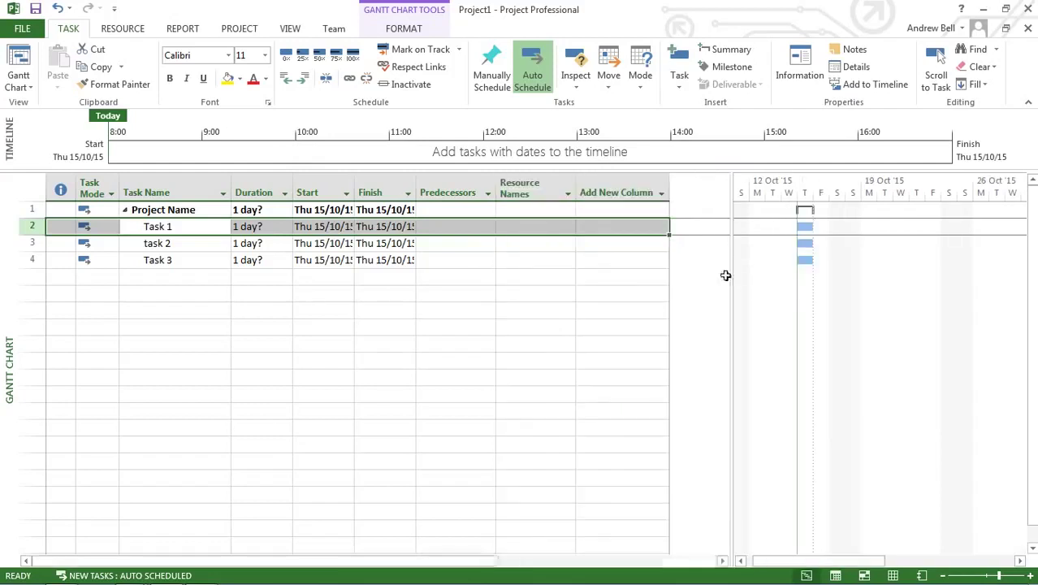
pyautogui.click(568, 226)
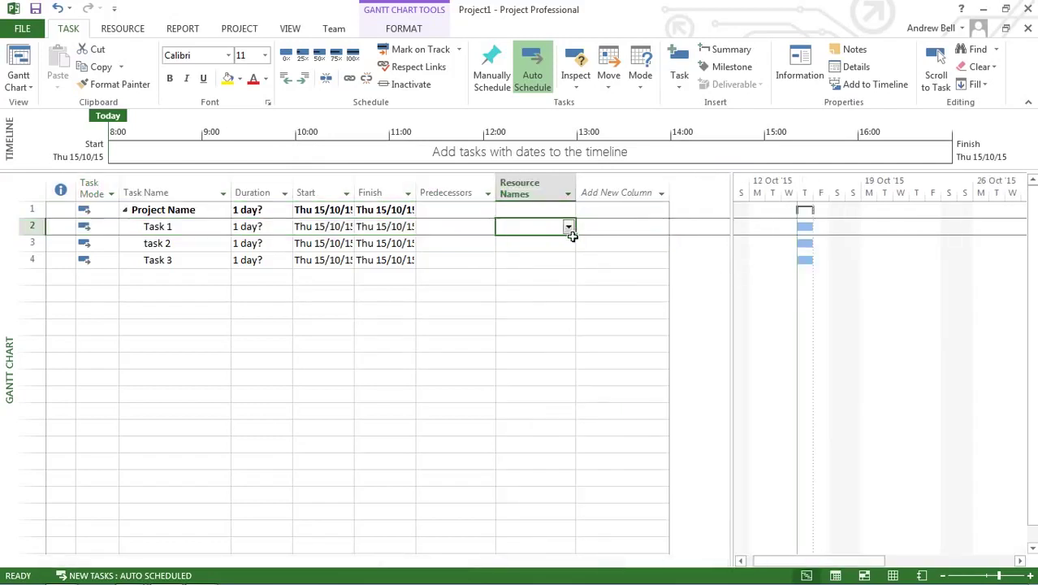
pyautogui.click(568, 227)
pyautogui.click(569, 228)
pyautogui.moveTo(734, 290); pyautogui.dragTo(468, 301)
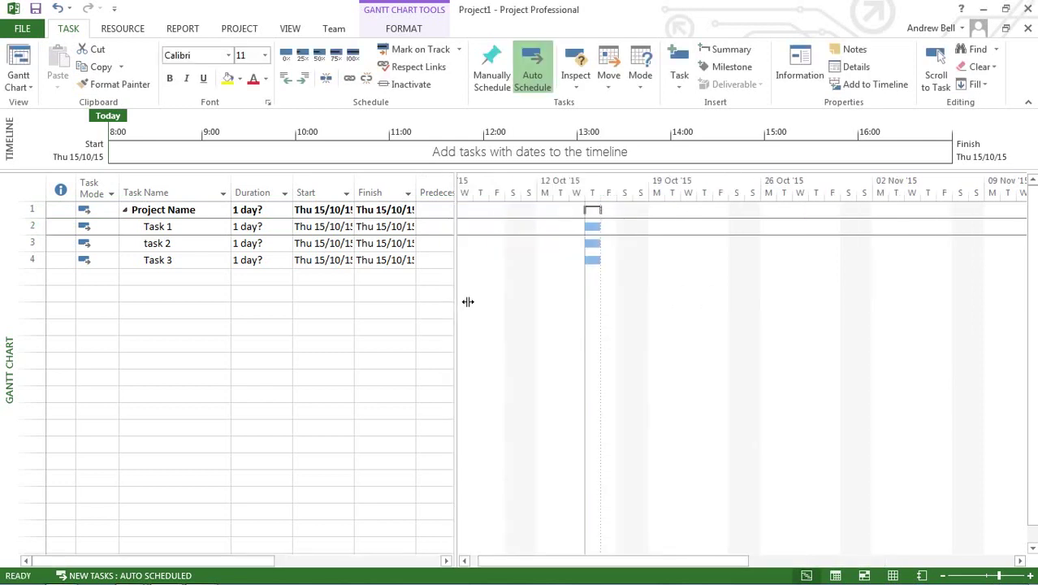
# Assign the first worker resource to Task 1 at 1.00 units, costing £400.00.
pyautogui.click(131, 31)
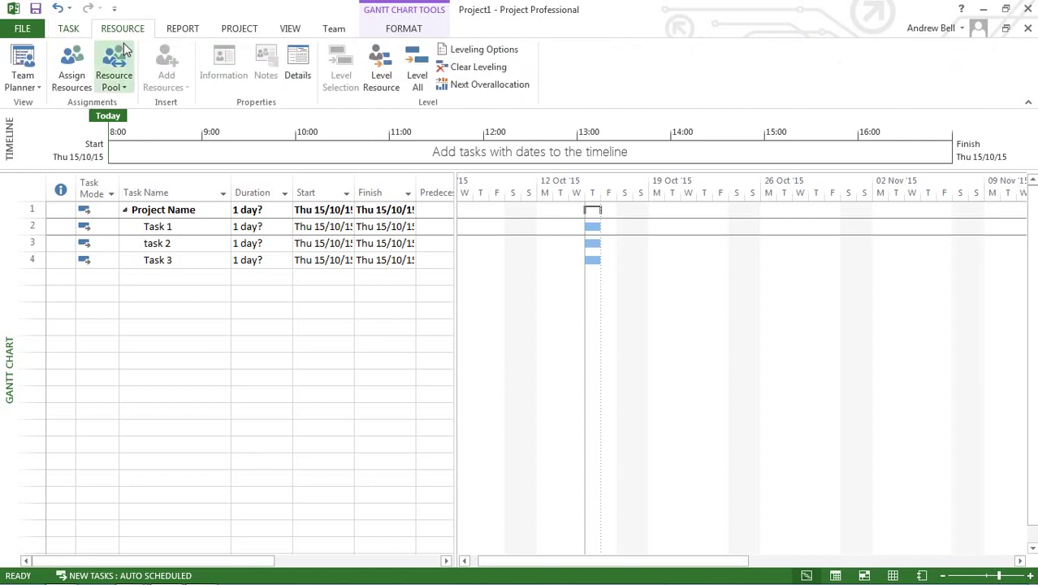
pyautogui.click(65, 79)
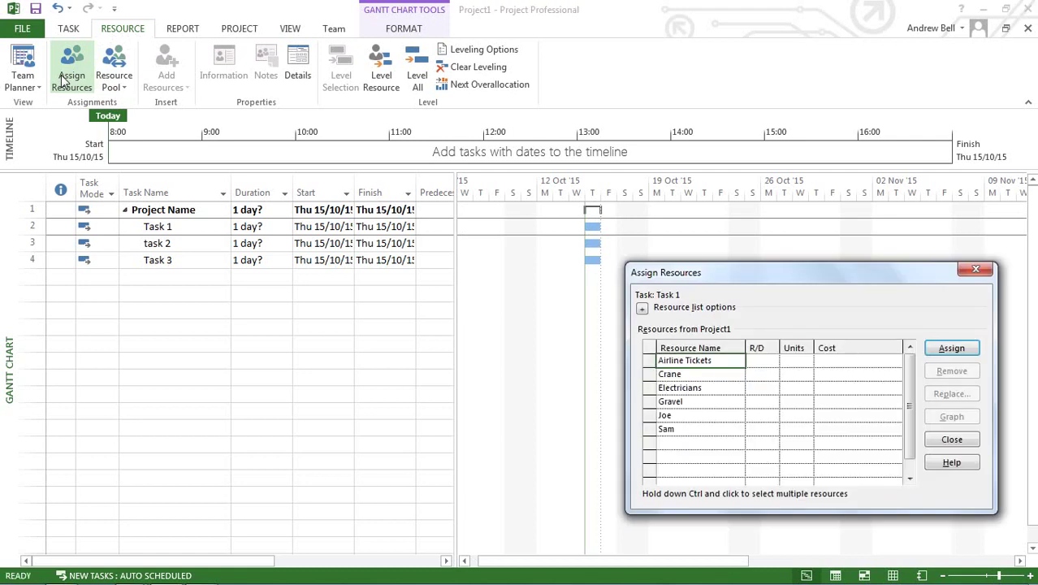
pyautogui.click(199, 233)
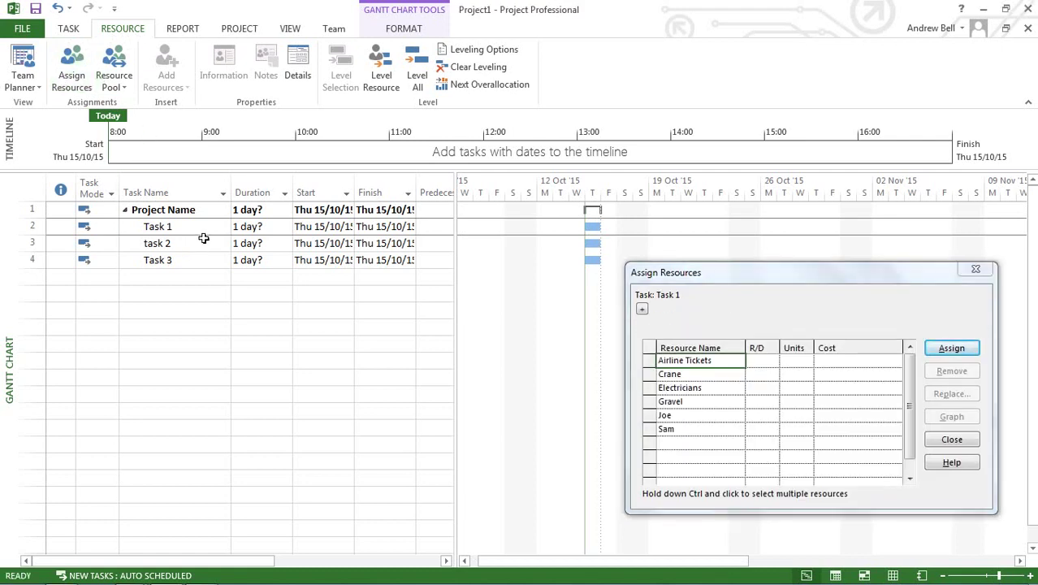
pyautogui.click(684, 417)
pyautogui.click(948, 349)
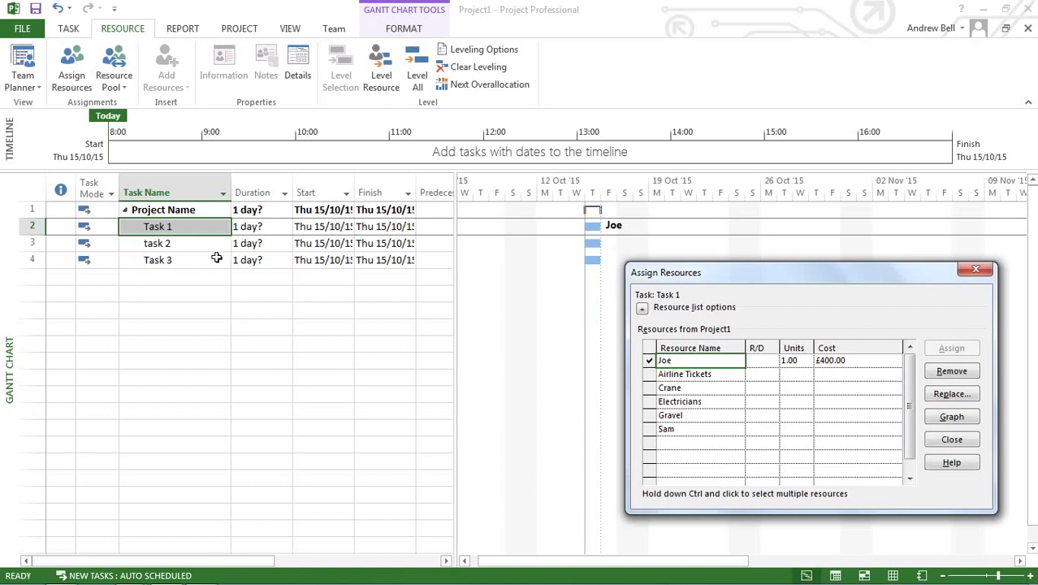
# Assign both worker resources to task 2 at 1.00 units each (£400.00 and £320.00).
pyautogui.click(212, 248)
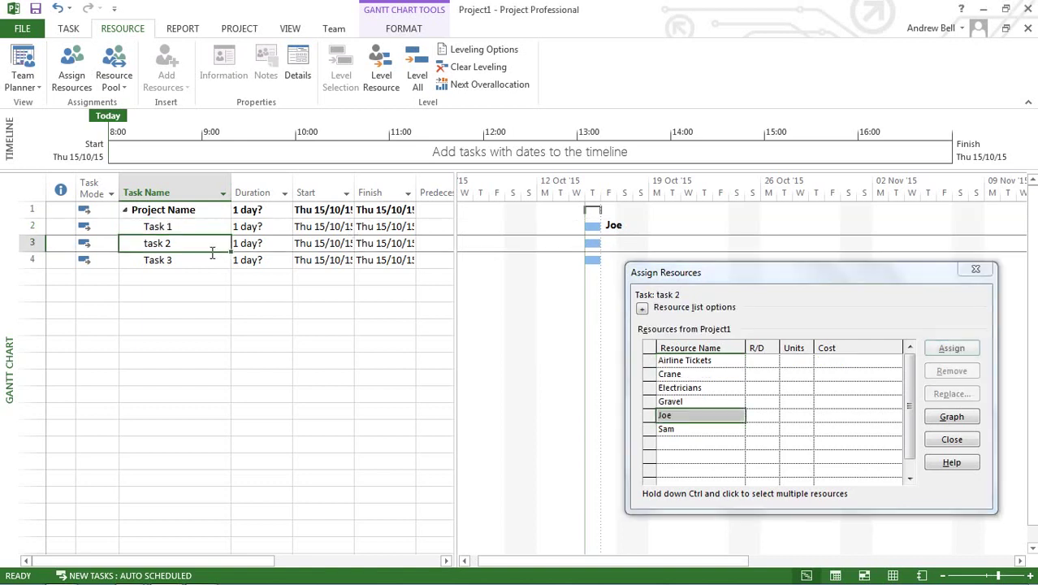
pyautogui.click(698, 430)
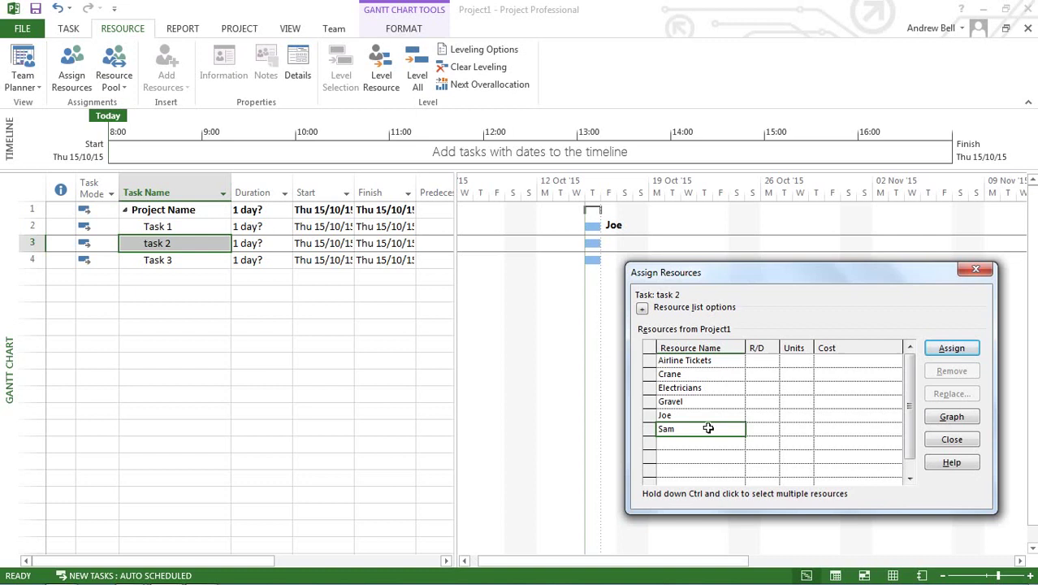
pyautogui.moveTo(708, 428); pyautogui.dragTo(703, 422)
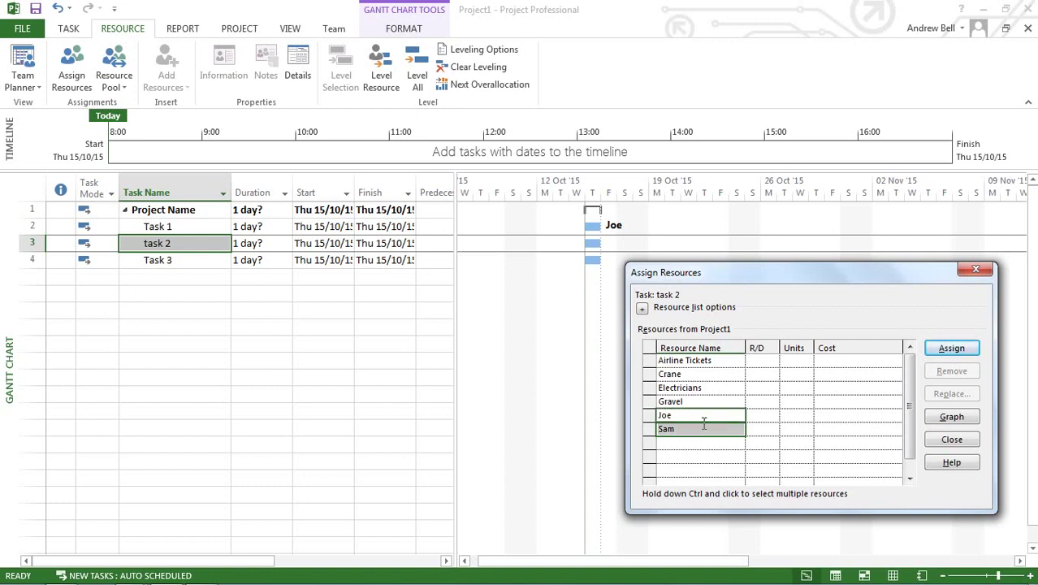
pyautogui.click(951, 347)
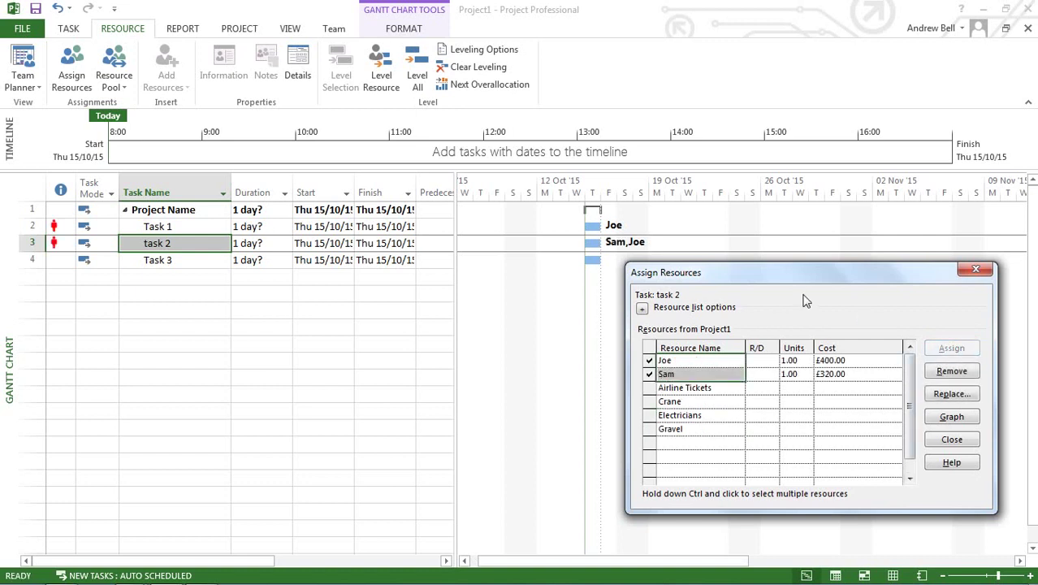
pyautogui.moveTo(804, 273); pyautogui.dragTo(832, 280)
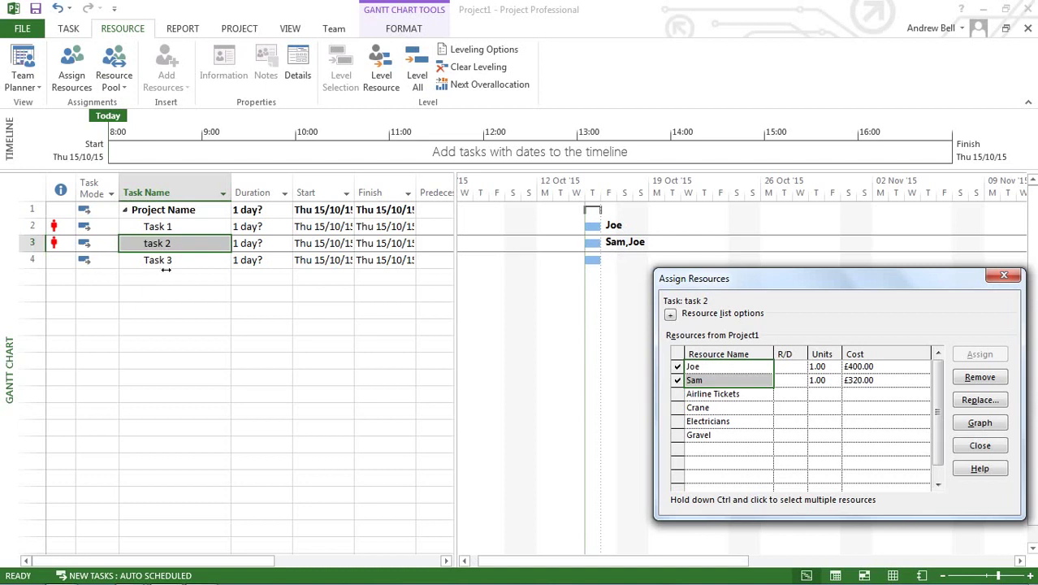
pyautogui.click(186, 243)
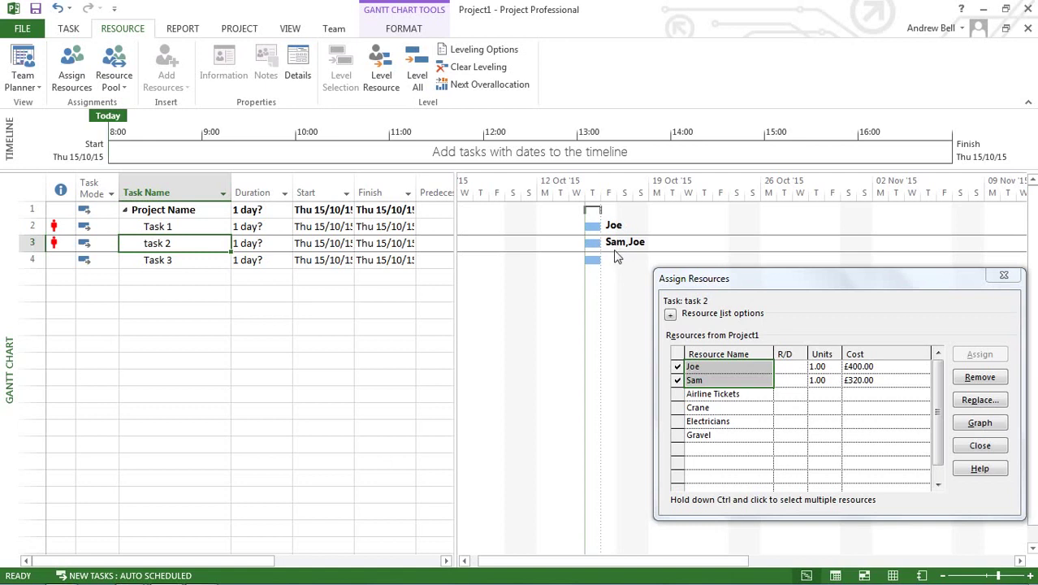
# Assign the Airline Tickets resource to Task 3 with a cost of £200.00.
pyautogui.click(189, 268)
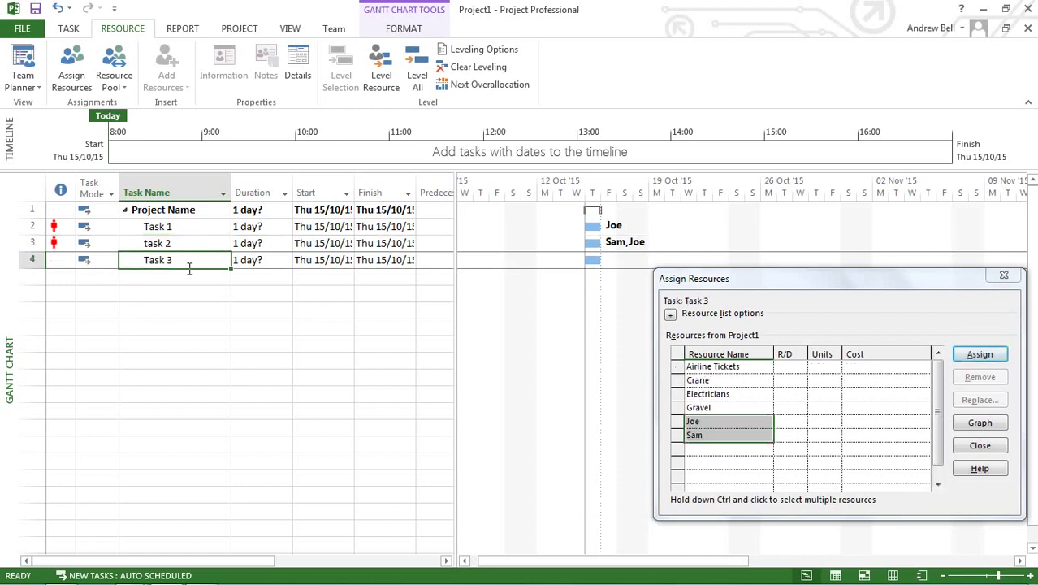
pyautogui.click(764, 371)
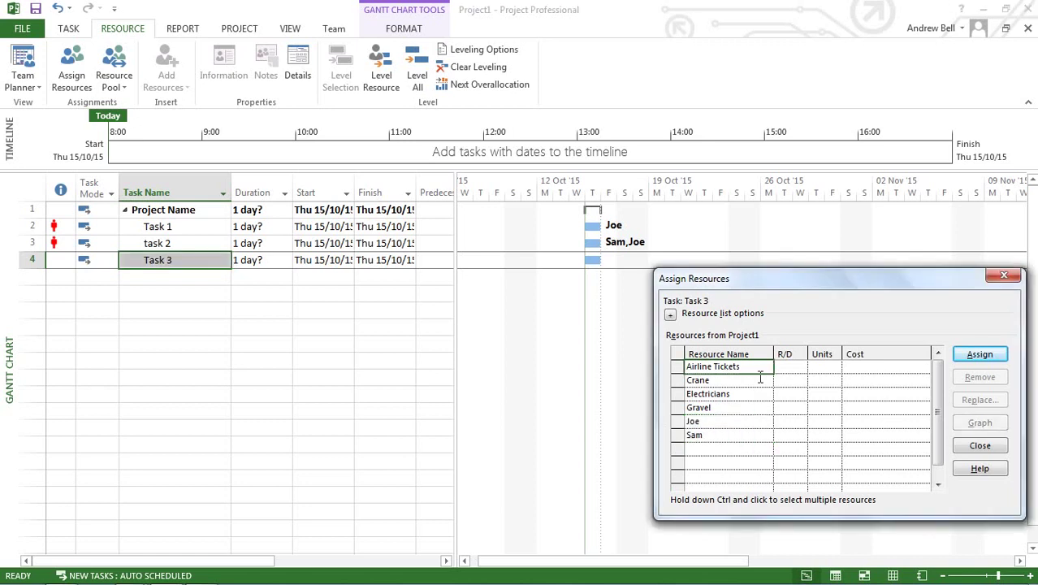
pyautogui.click(834, 371)
pyautogui.click(879, 371)
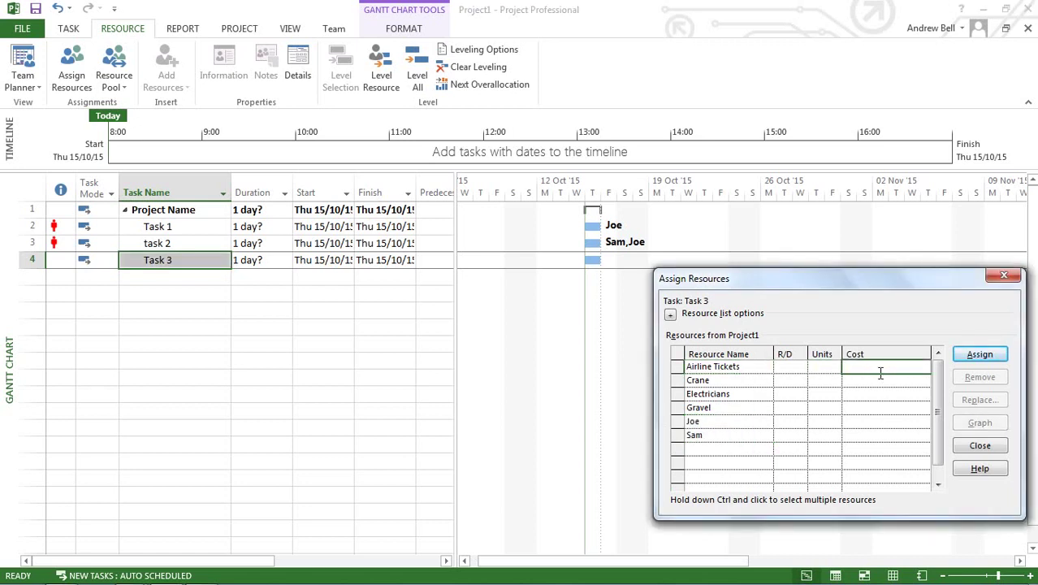
pyautogui.write('200')
pyautogui.click(976, 355)
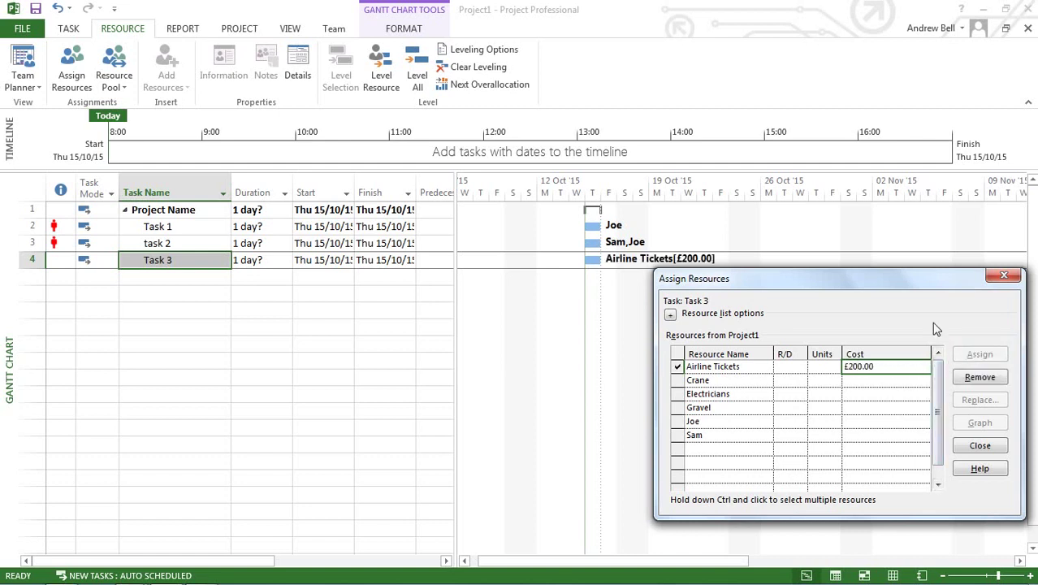
pyautogui.moveTo(696, 286); pyautogui.dragTo(688, 301)
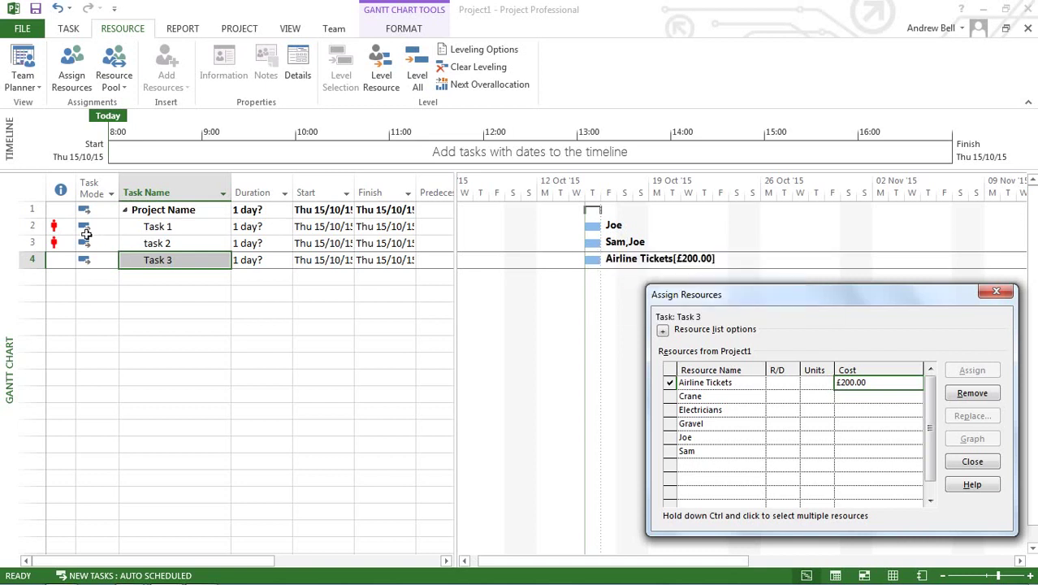
pyautogui.moveTo(75, 235)
# Close the Assign Resources dialog and switch the task sheet to the Work table.
pyautogui.click(971, 461)
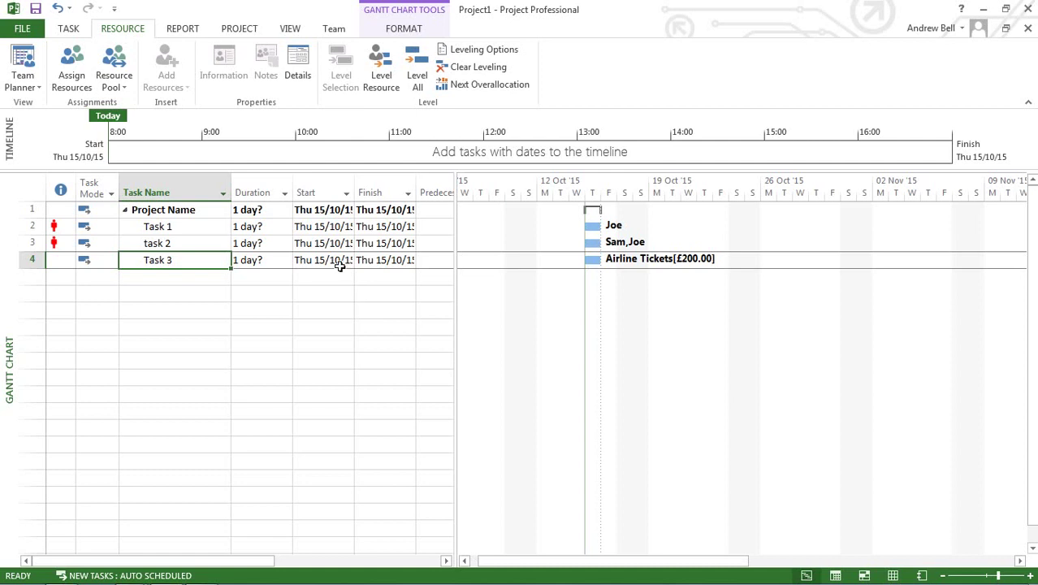
pyautogui.click(290, 29)
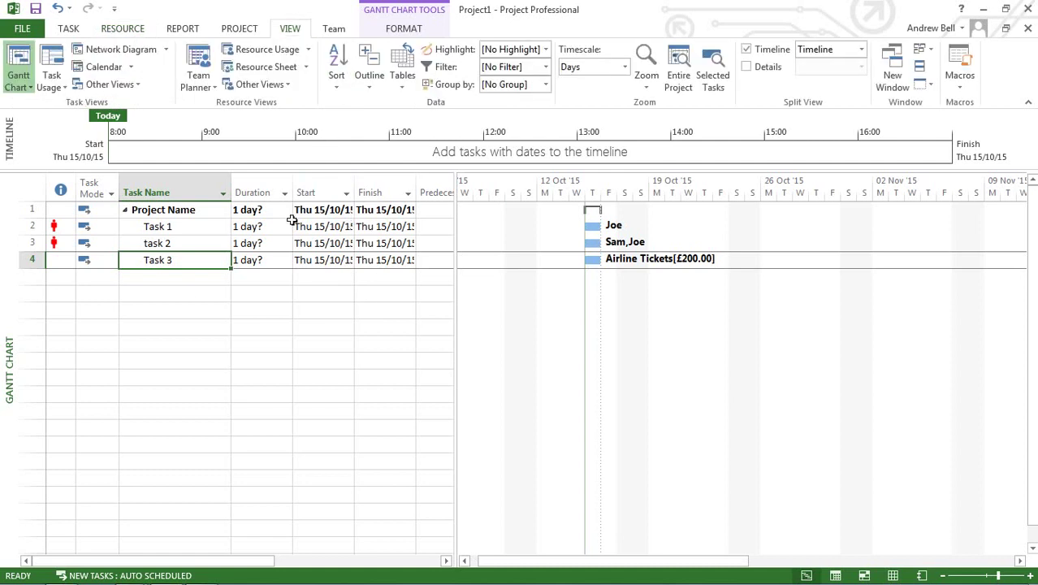
pyautogui.click(399, 90)
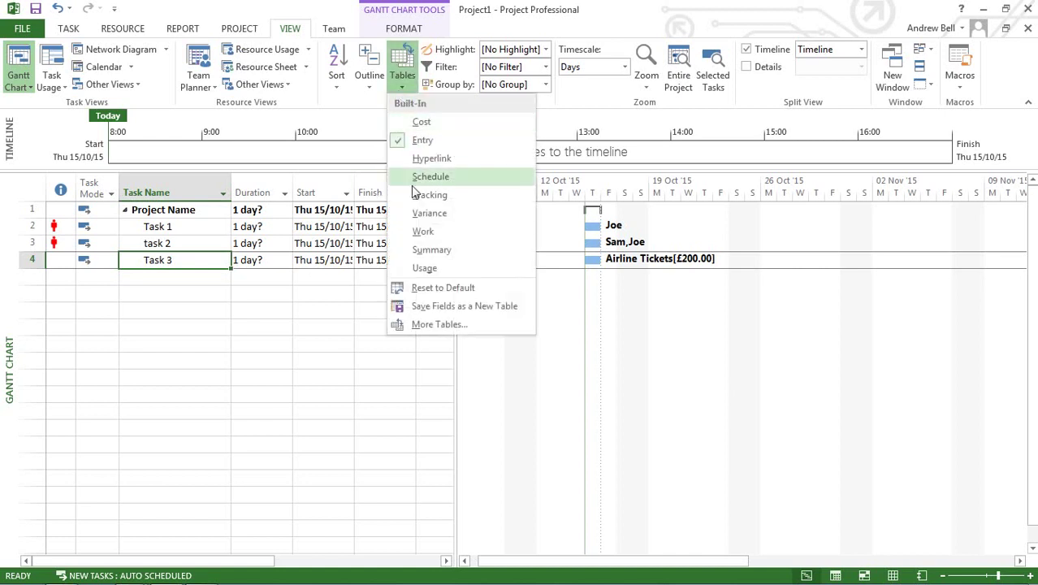
pyautogui.click(422, 231)
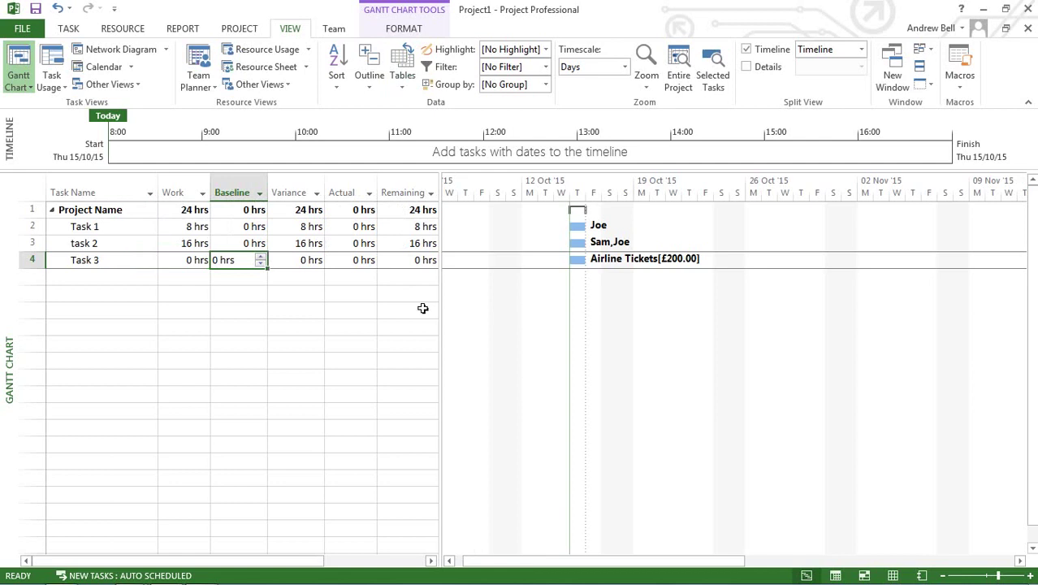
# Widen the Work table to show task work values of 8, 16 and 0 hrs.
pyautogui.moveTo(449, 316); pyautogui.dragTo(538, 315)
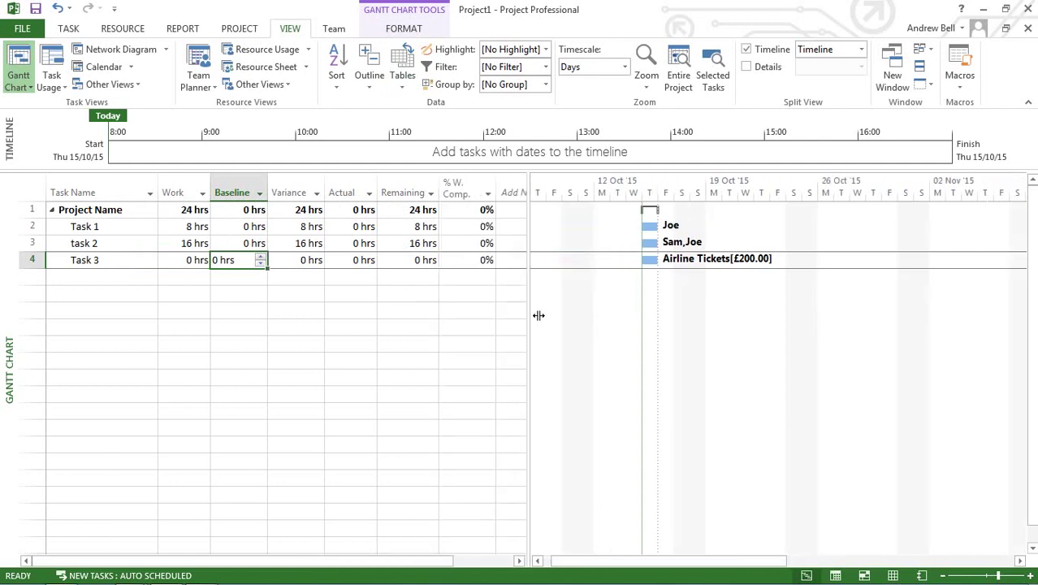
pyautogui.click(196, 232)
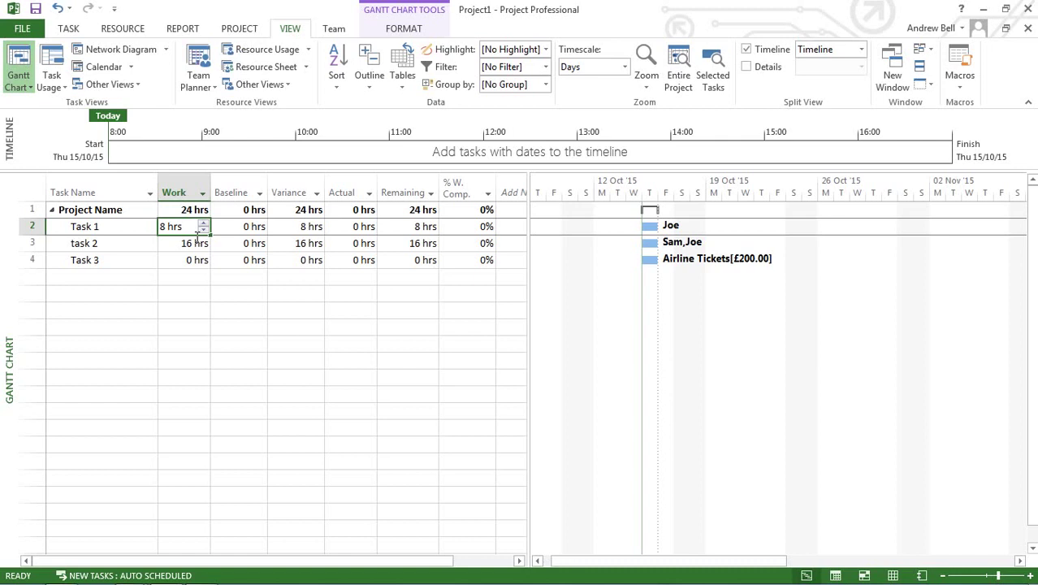
pyautogui.click(198, 246)
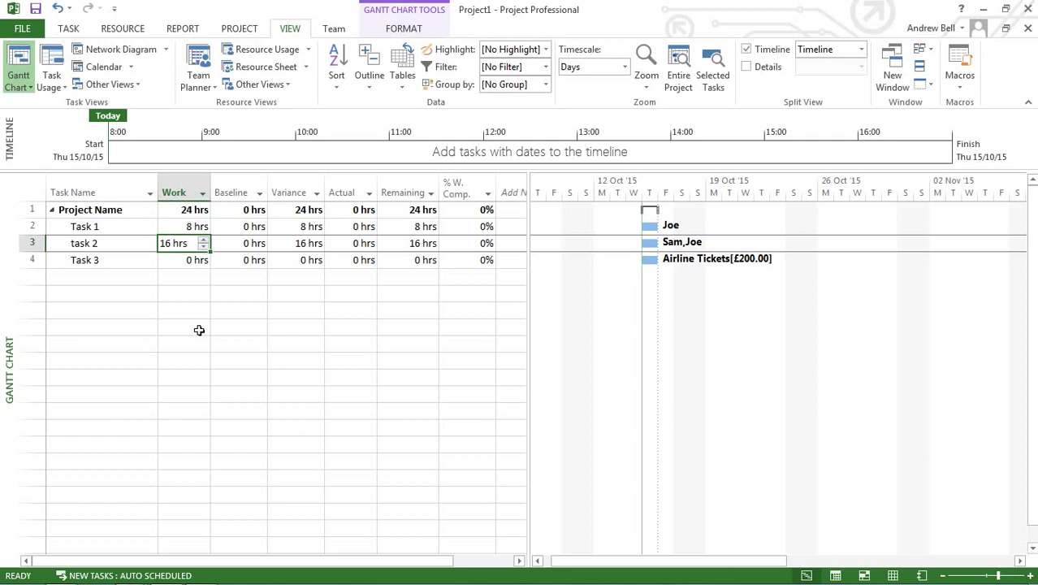
pyautogui.click(402, 85)
# Apply the Cost table and check resource rates on the Resource Sheet before returning to Gantt Chart view.
pyautogui.click(406, 125)
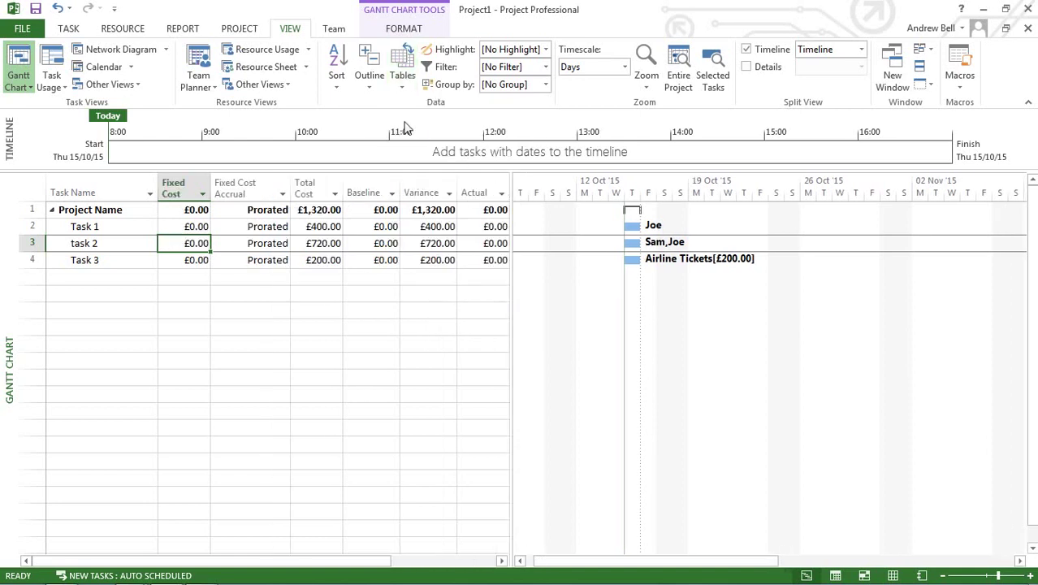
pyautogui.click(334, 229)
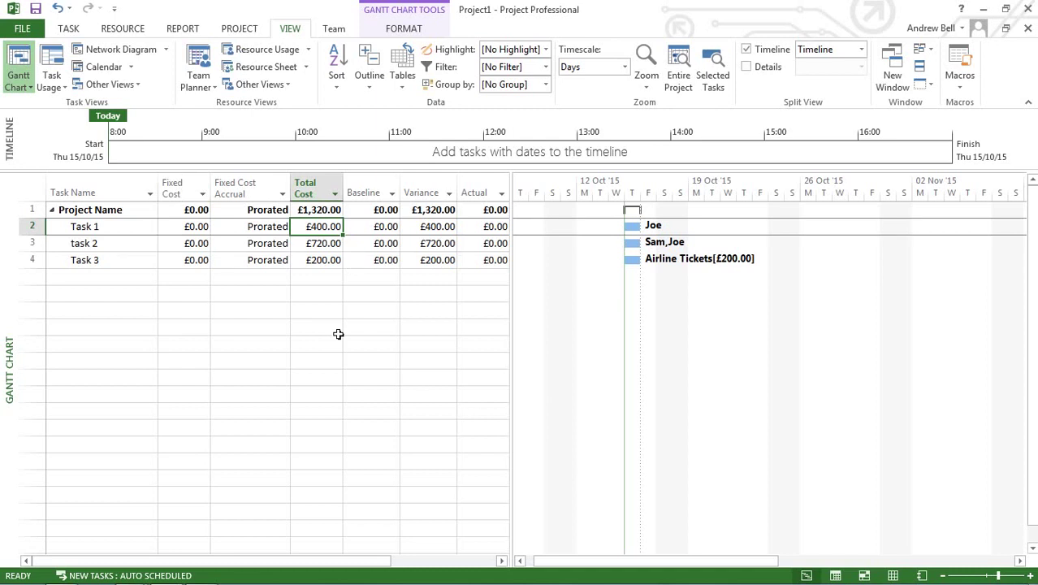
pyautogui.click(267, 69)
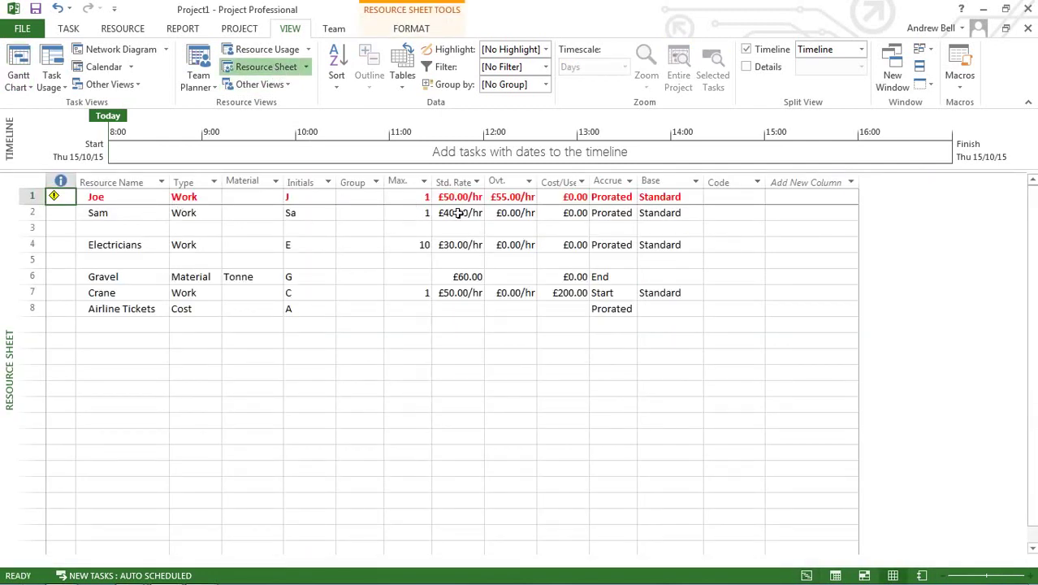
pyautogui.click(9, 64)
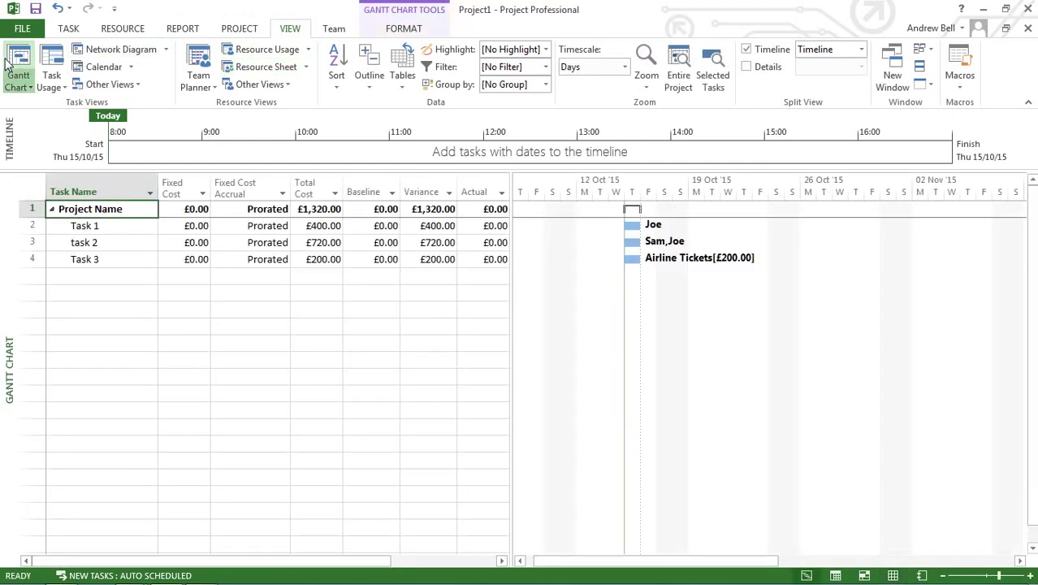
# Review the Total Cost values of £400.00, £720.00 and £200.00 in the Cost table.
pyautogui.click(337, 230)
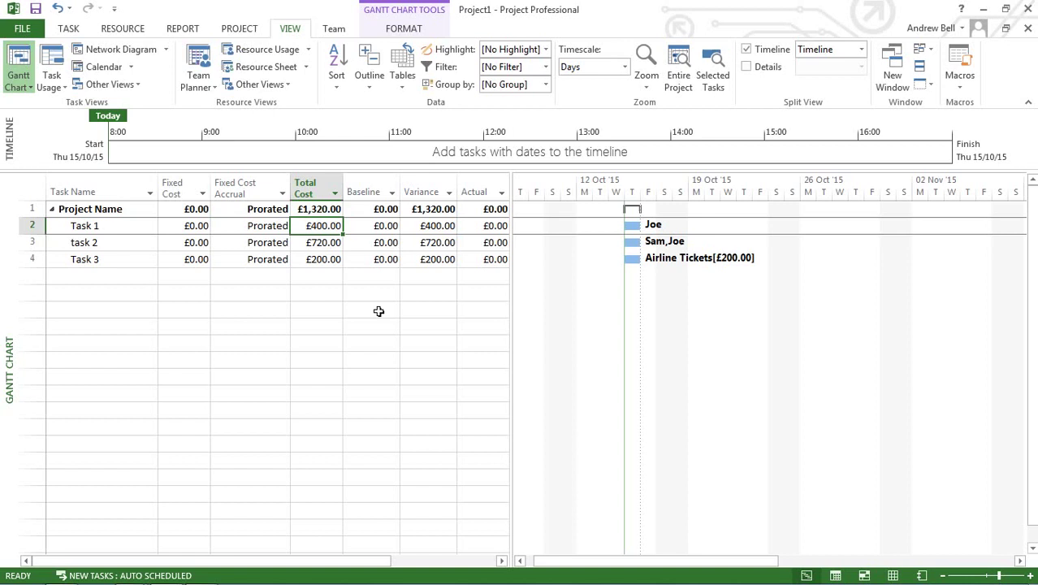
pyautogui.click(332, 234)
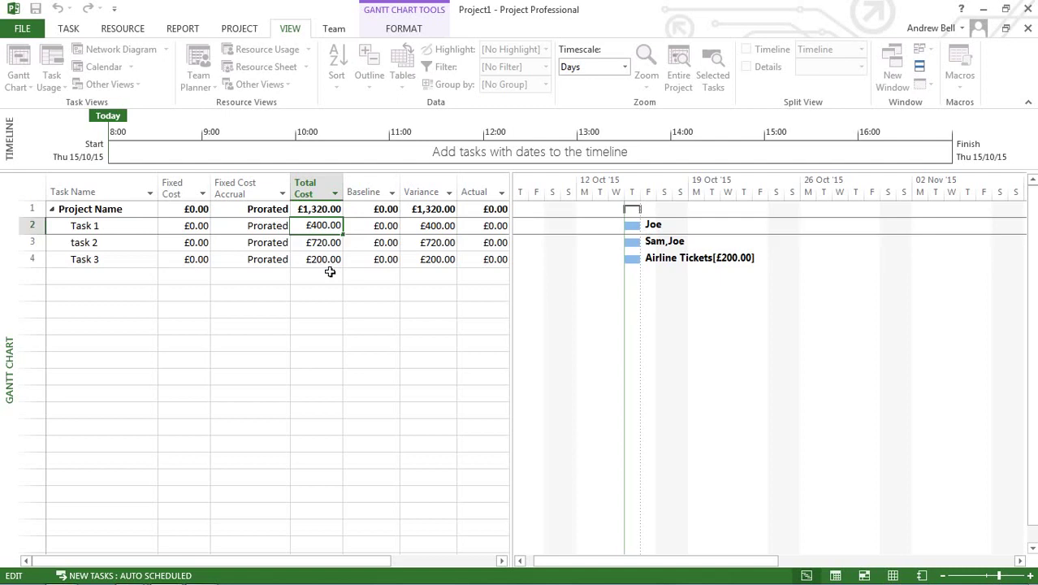
pyautogui.click(333, 262)
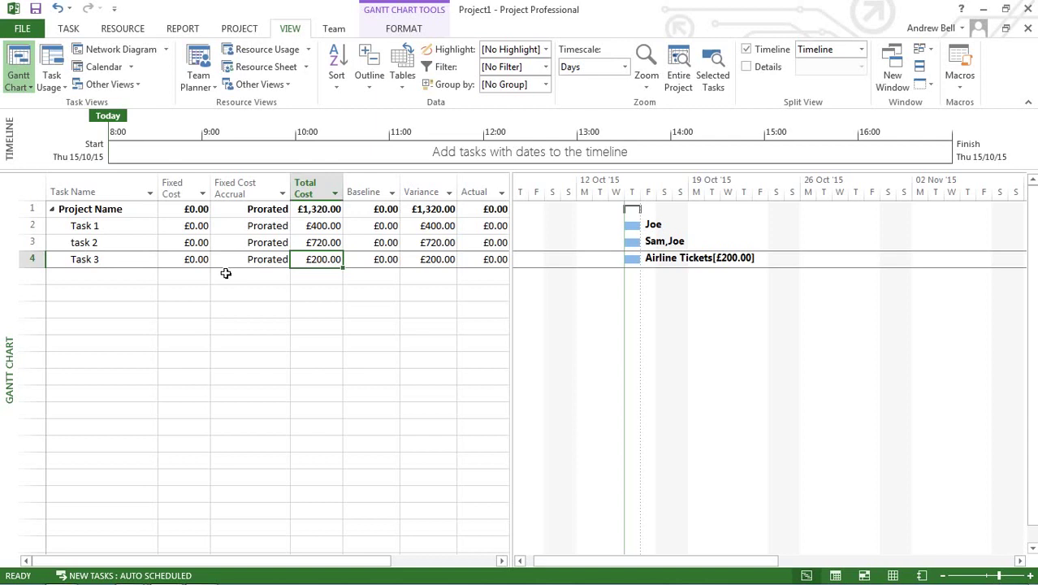
pyautogui.click(206, 248)
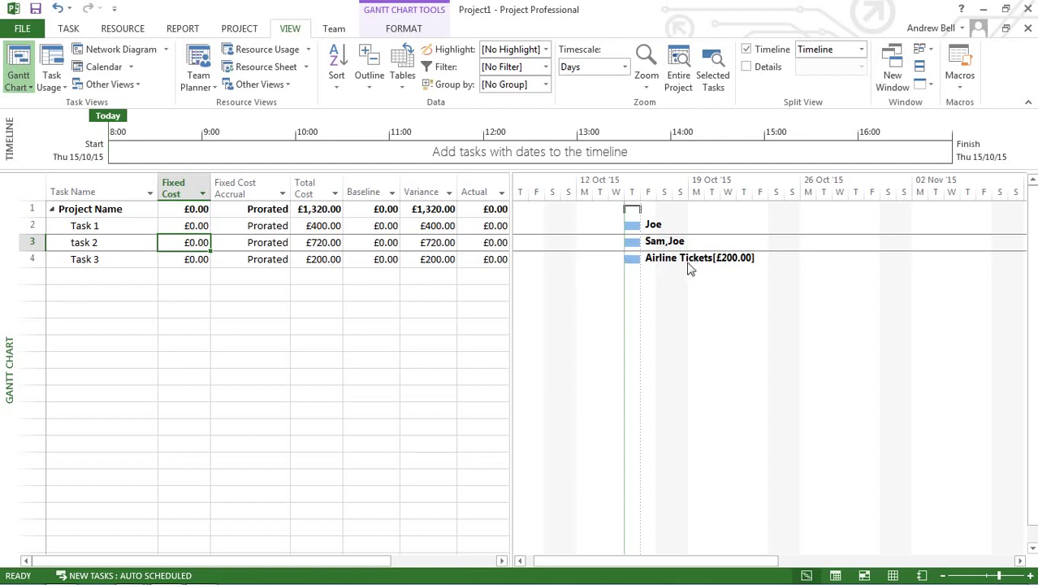
pyautogui.click(321, 261)
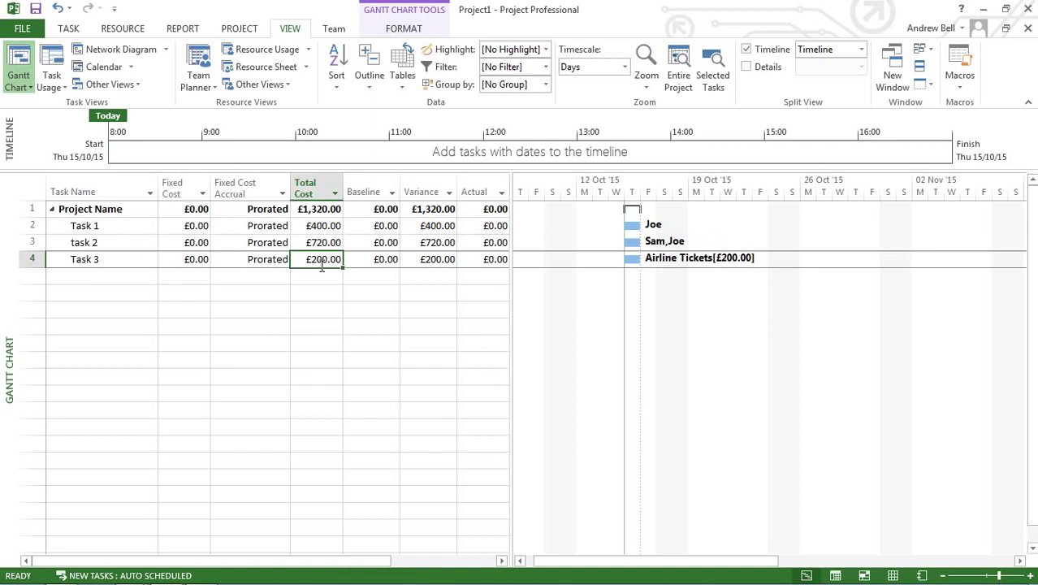
# Give Task 1 a fixed cost of £150, raising the project total to £1,470.00.
pyautogui.click(199, 231)
pyautogui.write('150')
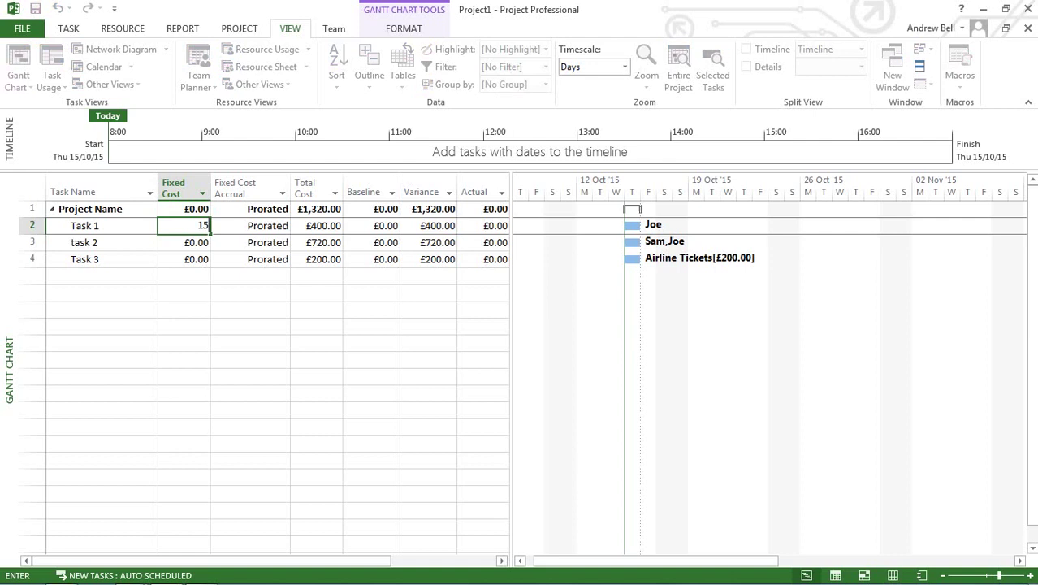
pyautogui.click(203, 329)
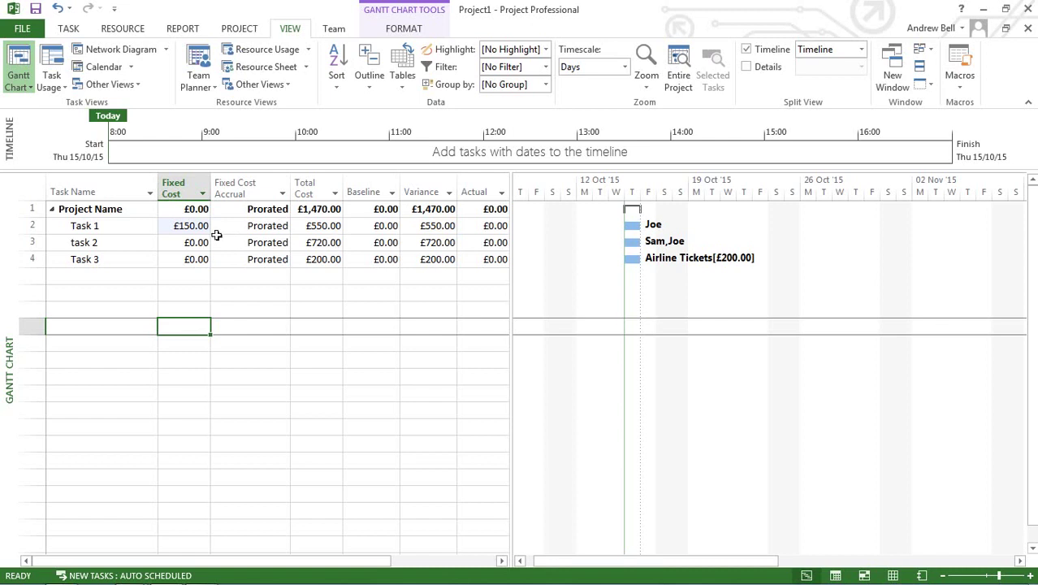
# Add the note '£150 for expenses' to Task 1.
pyautogui.click(188, 230)
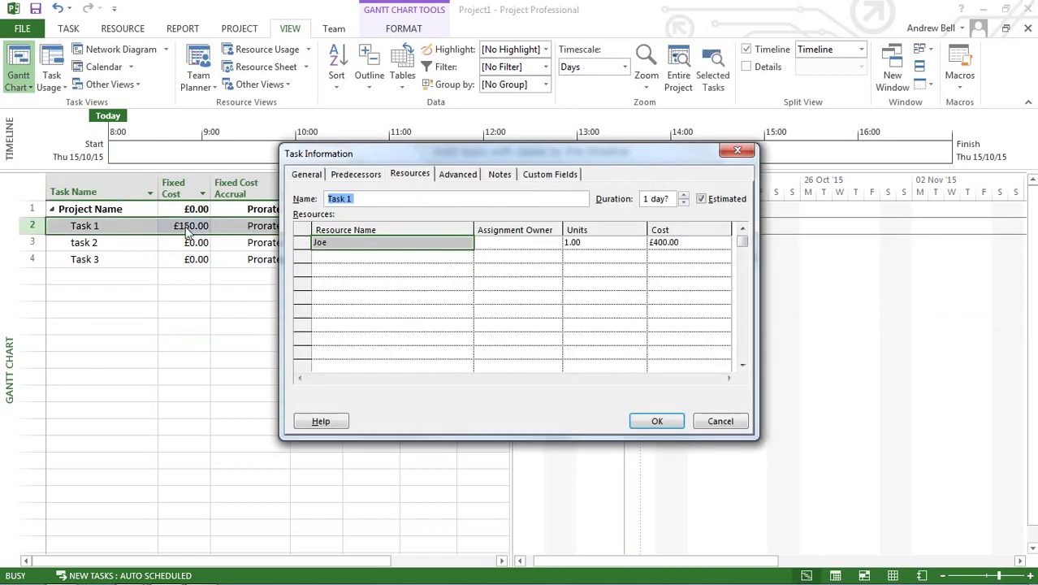
pyautogui.click(505, 176)
pyautogui.click(456, 280)
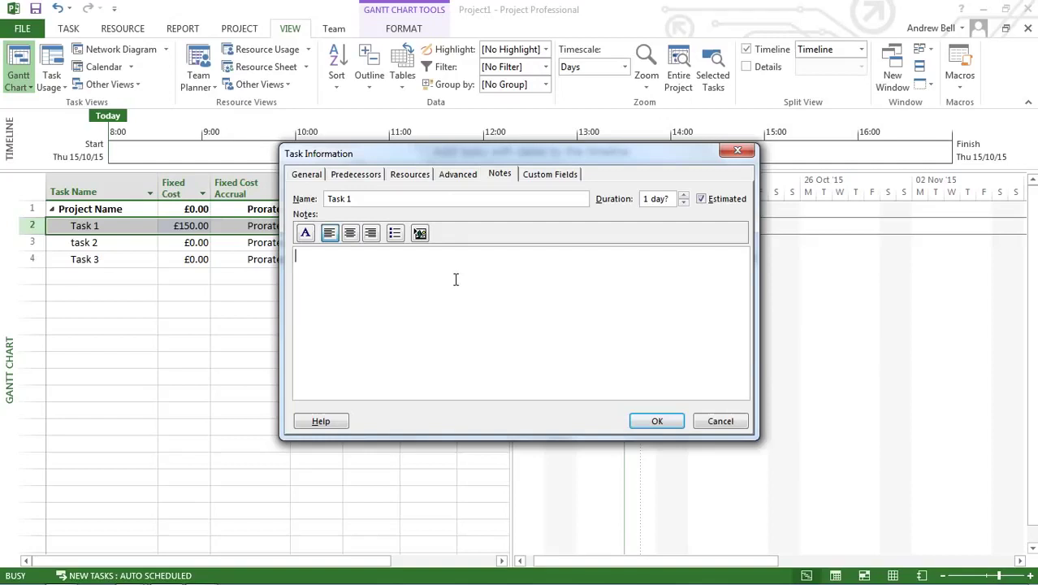
pyautogui.write('£150 for expenses')
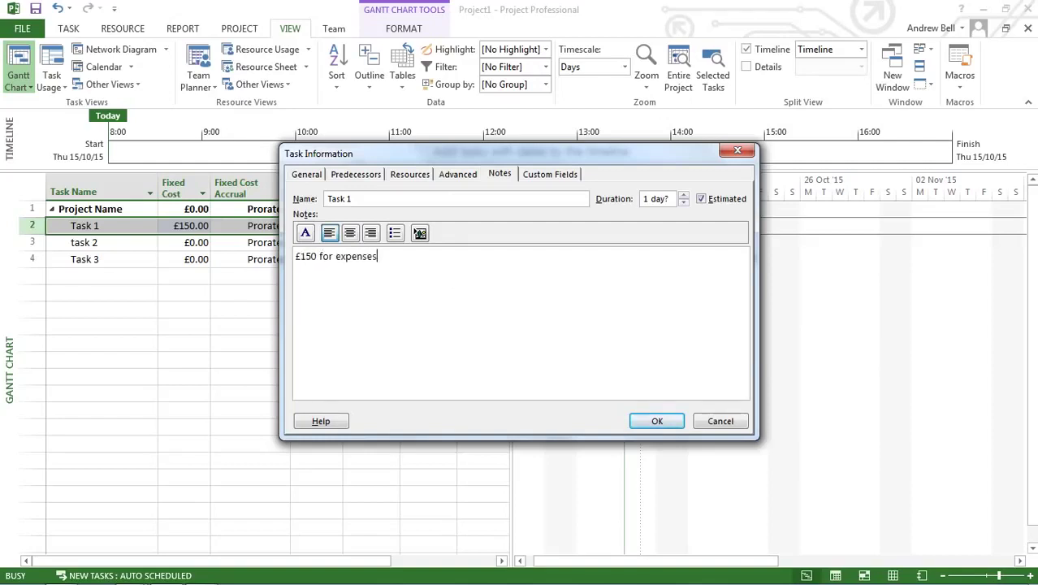
pyautogui.click(658, 423)
pyautogui.click(317, 365)
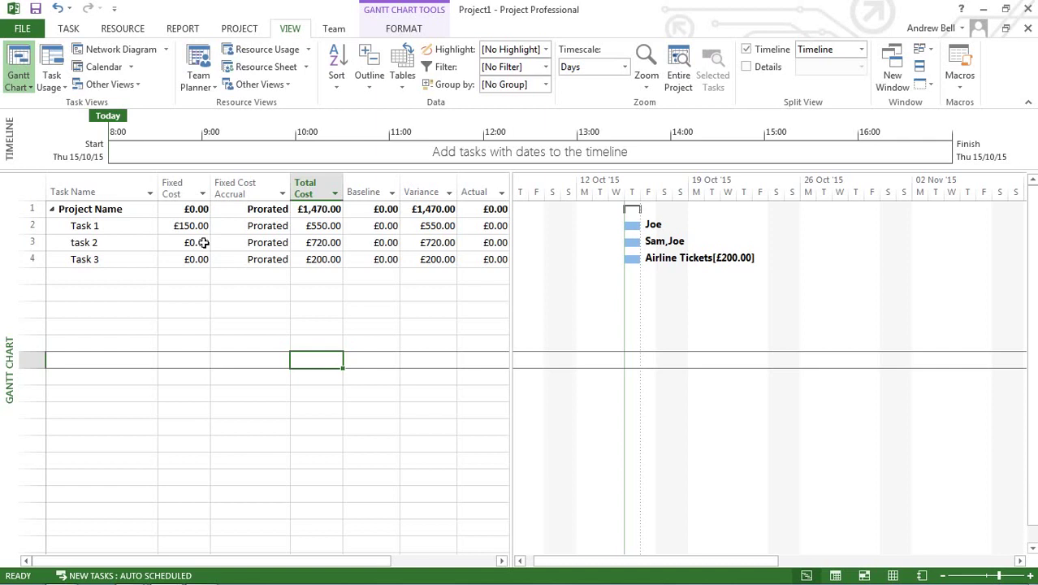
pyautogui.moveTo(199, 262); pyautogui.dragTo(203, 240)
pyautogui.click(203, 213)
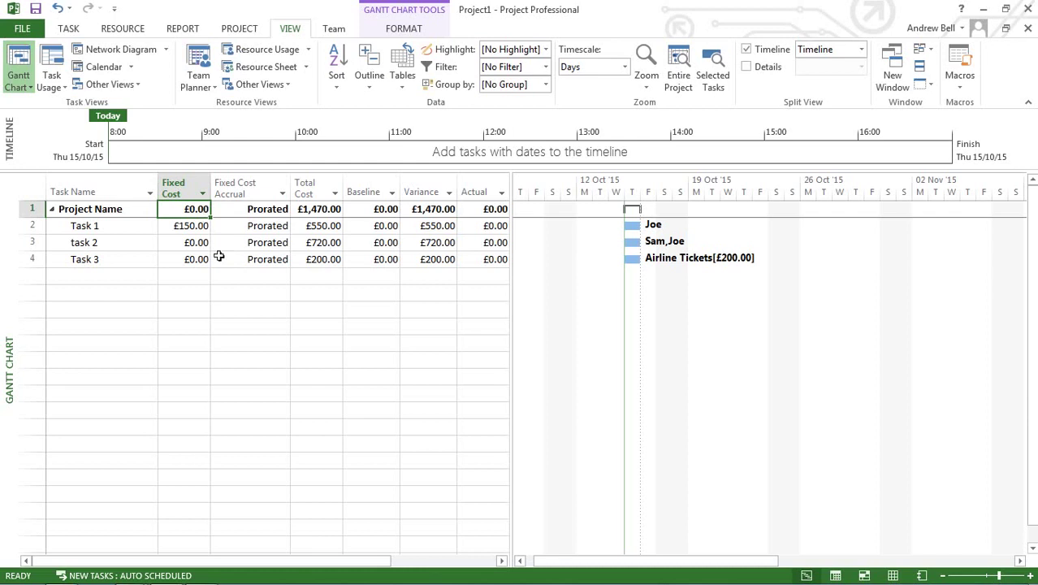
pyautogui.click(329, 272)
pyautogui.moveTo(330, 272); pyautogui.dragTo(340, 211)
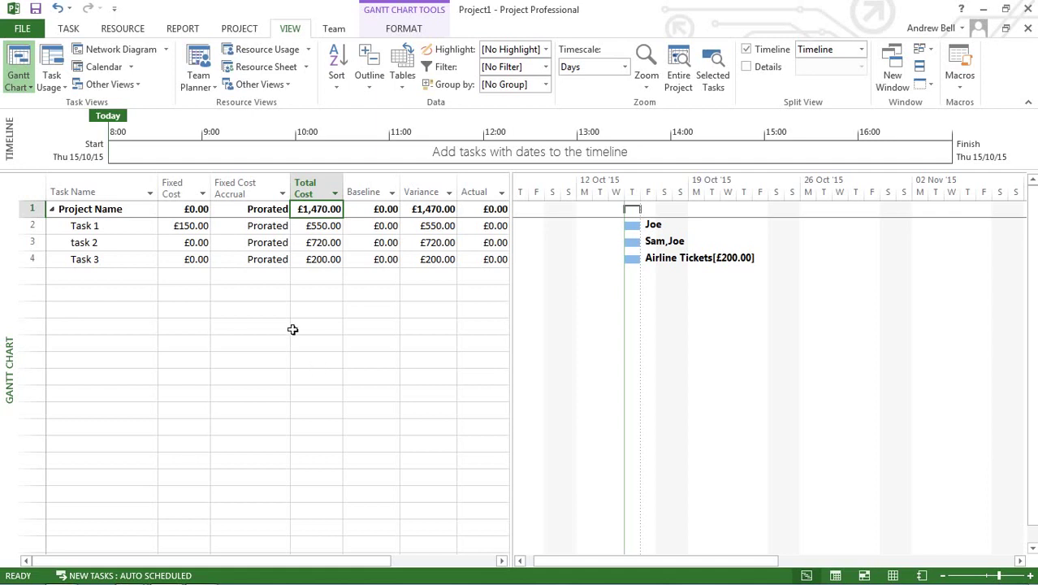
pyautogui.click(324, 230)
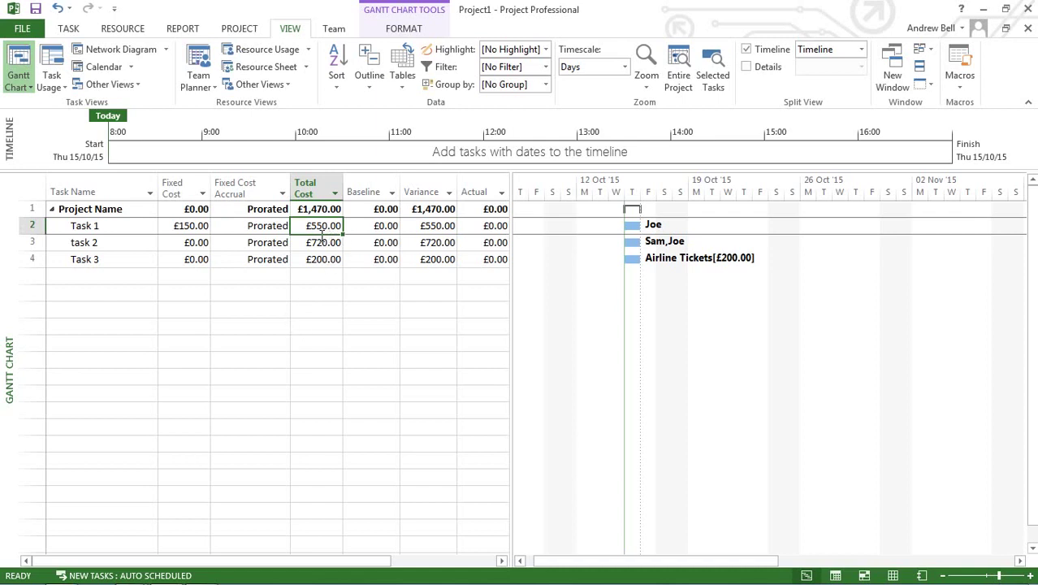
pyautogui.click(207, 232)
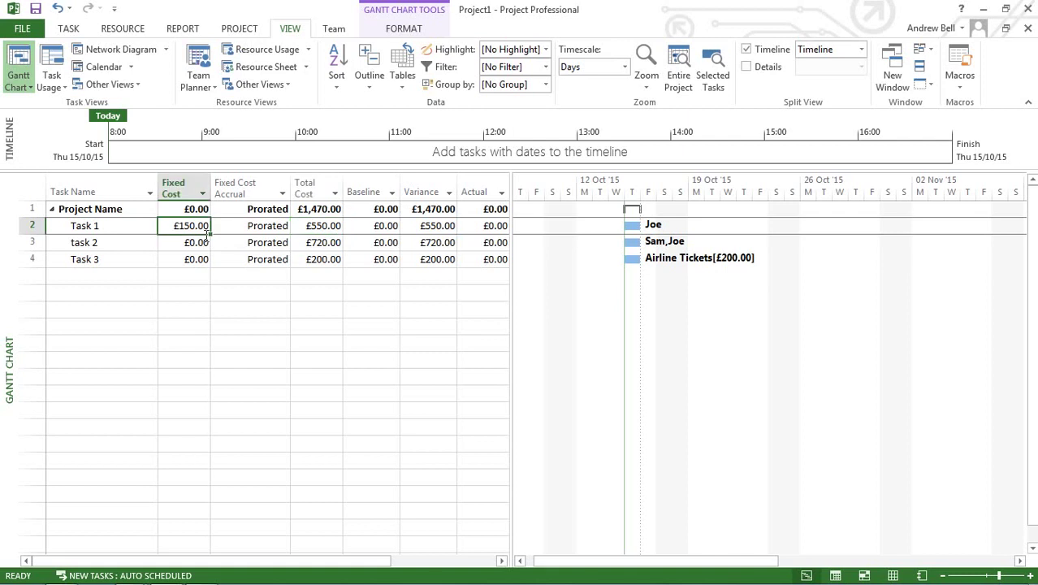
pyautogui.click(306, 237)
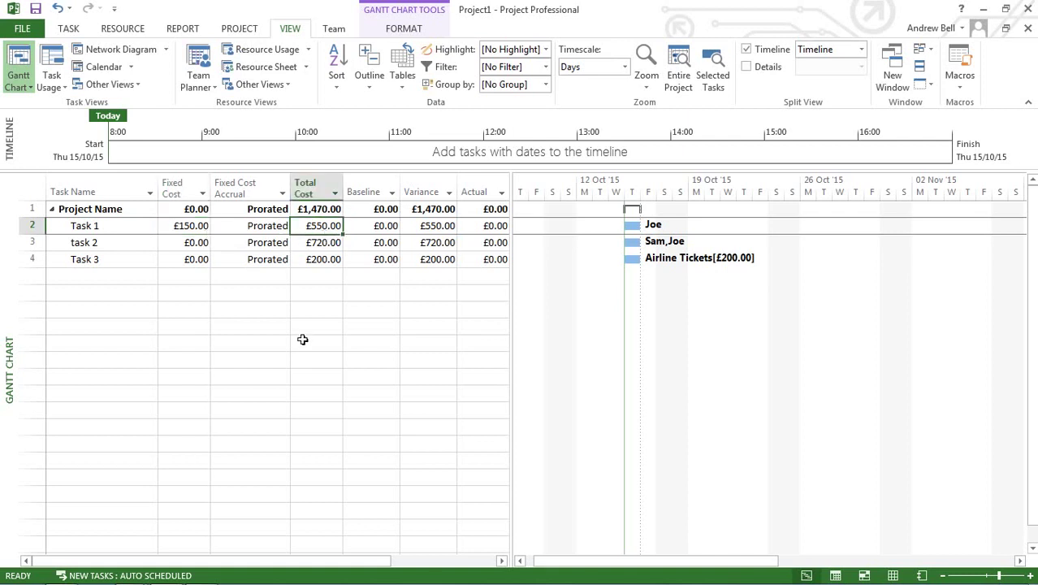